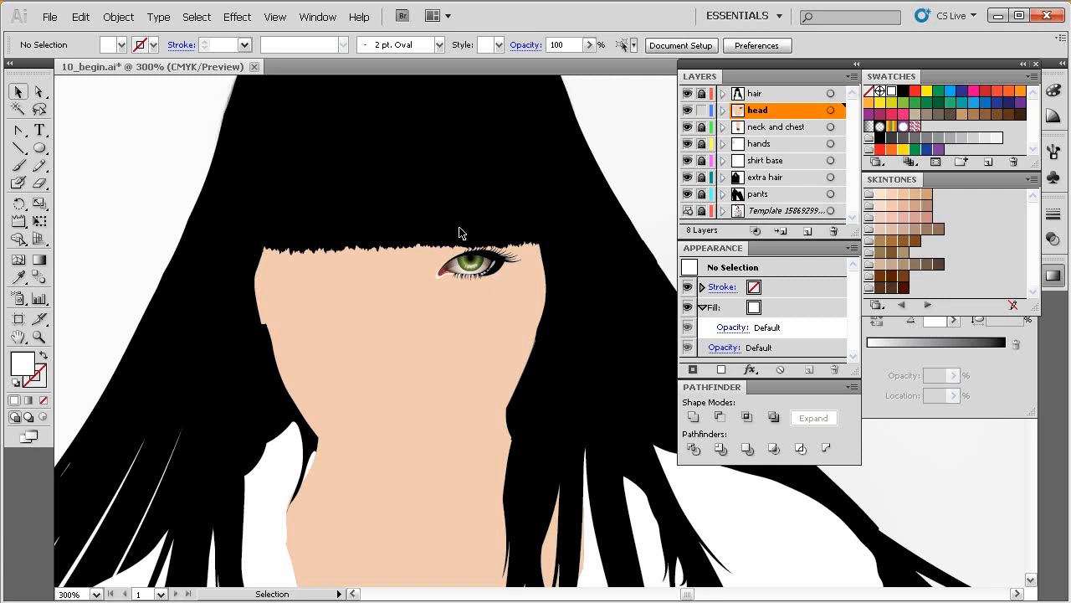
Switch the artwork to outline view and hide the neck and chest layer and the extra hair layer
{"action": "left_click_drag", "start_coordinate": [467, 351], "coordinate": [495, 327]}
{"action": "left_click_drag", "start_coordinate": [610, 143], "coordinate": [314, 487]}
{"action": "left_click_drag", "start_coordinate": [559, 410], "coordinate": [471, 371]}
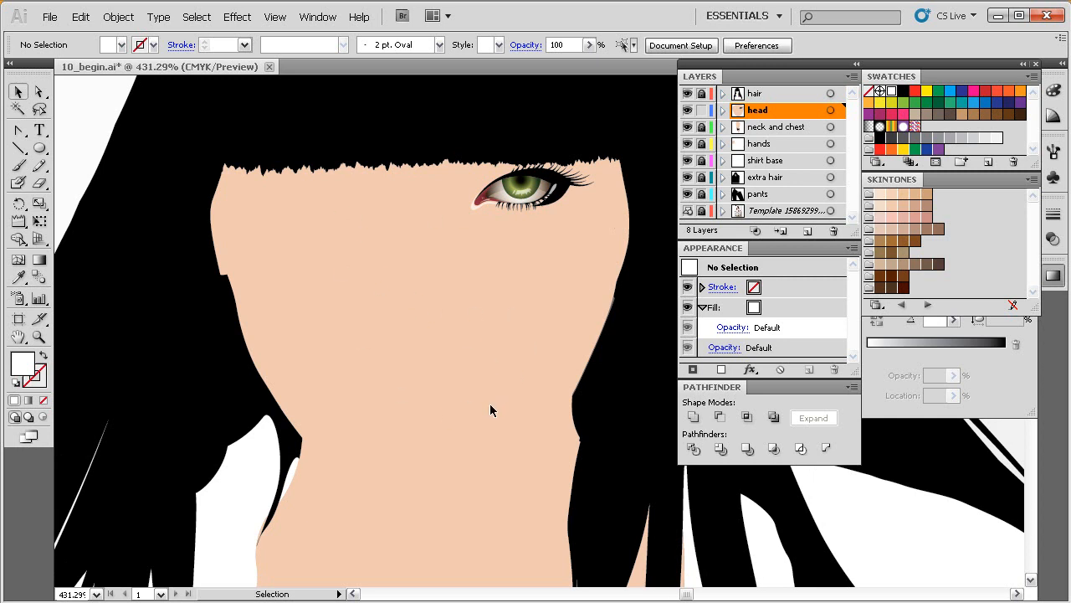
{"action": "left_click_drag", "start_coordinate": [484, 393], "coordinate": [478, 389]}
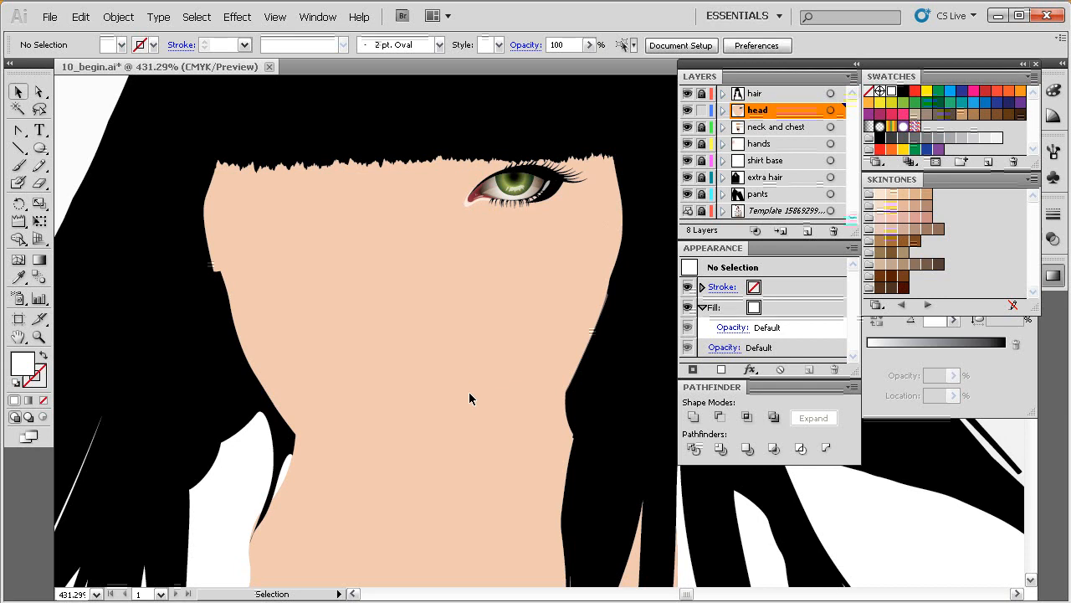
{"action": "key", "text": "ctrl+y"}
{"action": "left_click_drag", "start_coordinate": [474, 367], "coordinate": [473, 389]}
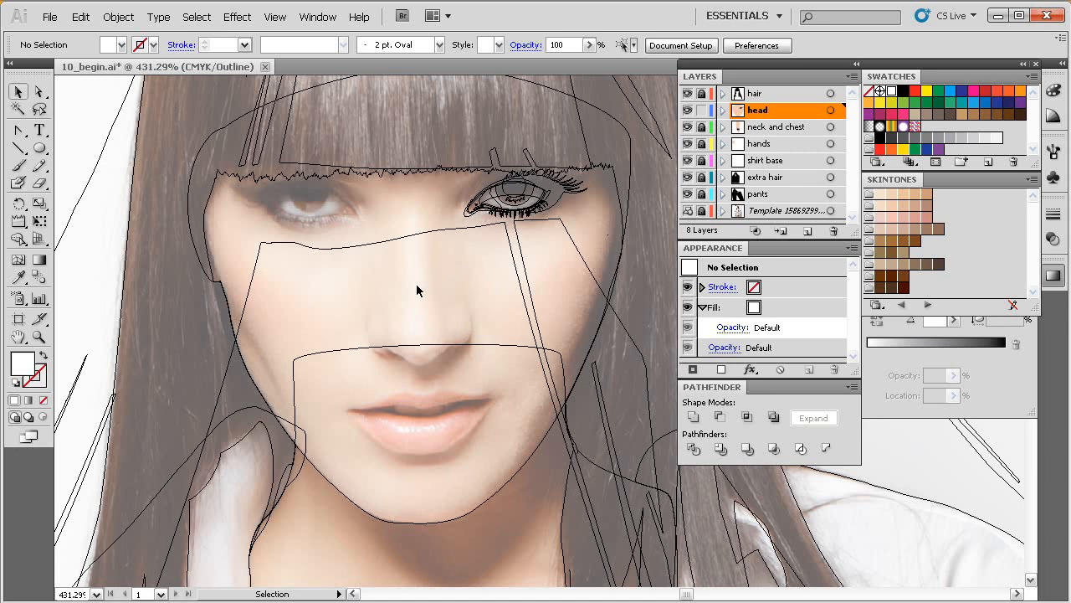
{"action": "left_click", "coordinate": [687, 126]}
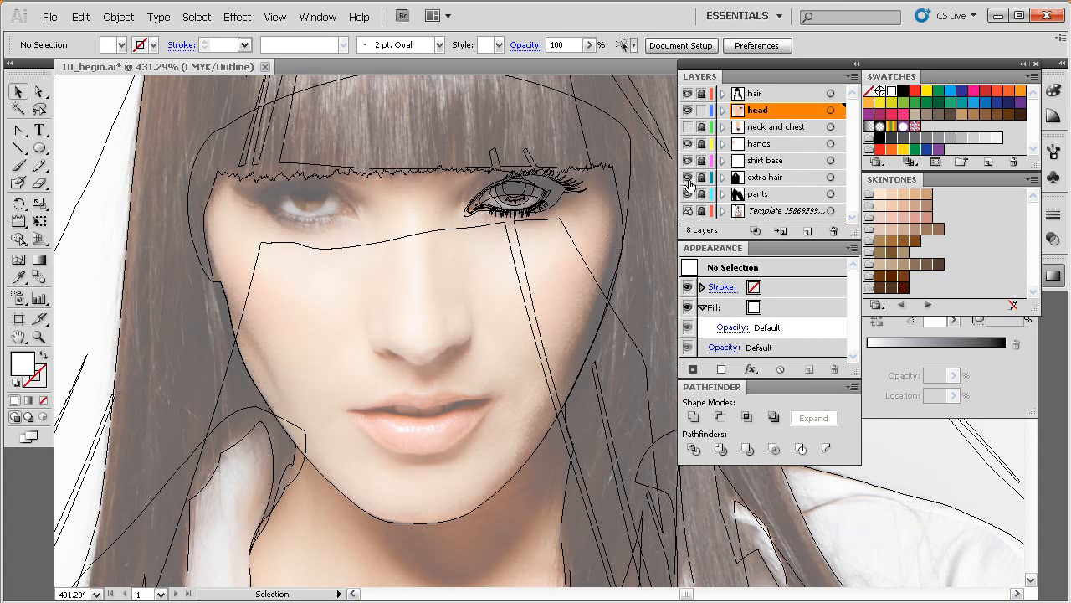
{"action": "left_click", "coordinate": [687, 176]}
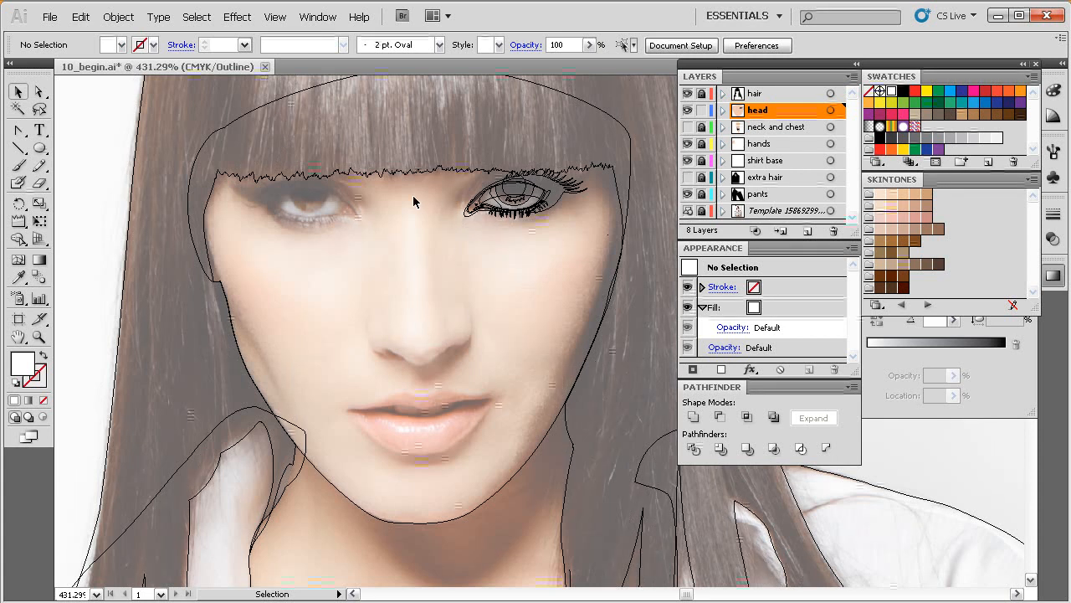
Start a Pen path on the head layer, running from beneath the nose tip up toward the right nostril
{"action": "left_click_drag", "start_coordinate": [482, 337], "coordinate": [440, 349]}
{"action": "left_click_drag", "start_coordinate": [507, 122], "coordinate": [288, 482]}
{"action": "left_click_drag", "start_coordinate": [527, 366], "coordinate": [433, 354]}
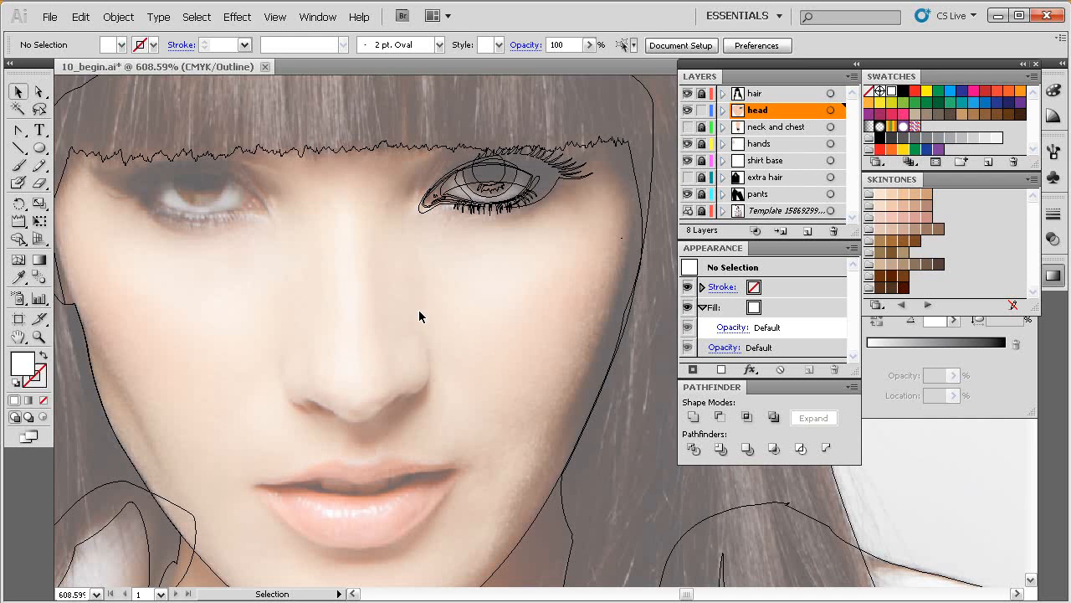
{"action": "key", "text": "p"}
{"action": "mouse_move", "coordinate": [431, 306]}
{"action": "left_mouse_down"}
{"action": "mouse_move", "coordinate": [440, 332]}
{"action": "mouse_move", "coordinate": [443, 323]}
{"action": "left_mouse_up"}
{"action": "left_click_drag", "start_coordinate": [546, 186], "coordinate": [279, 433]}
{"action": "left_click_drag", "start_coordinate": [447, 414], "coordinate": [350, 343]}
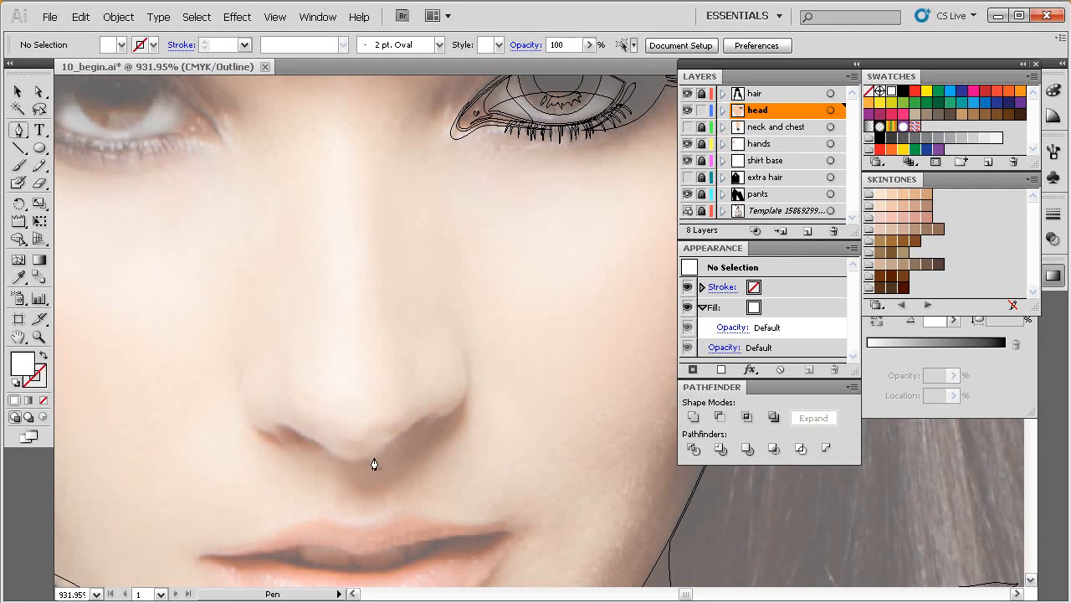
{"action": "left_click_drag", "start_coordinate": [391, 449], "coordinate": [436, 410]}
Extend the nose path around the small crease of the right nostril
{"action": "key", "text": "ctrl+space"}
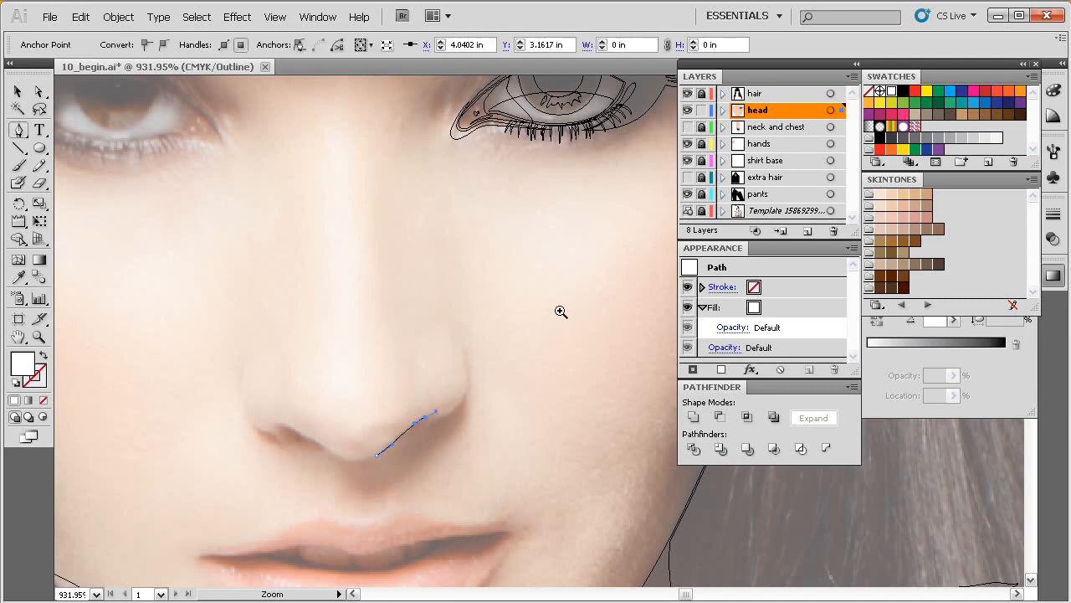
{"action": "left_click_drag", "start_coordinate": [560, 310], "coordinate": [331, 502]}
{"action": "key", "text": "space"}
{"action": "left_click_drag", "start_coordinate": [485, 428], "coordinate": [424, 427]}
{"action": "left_click", "coordinate": [463, 368]}
{"action": "left_click_drag", "start_coordinate": [452, 380], "coordinate": [445, 381]}
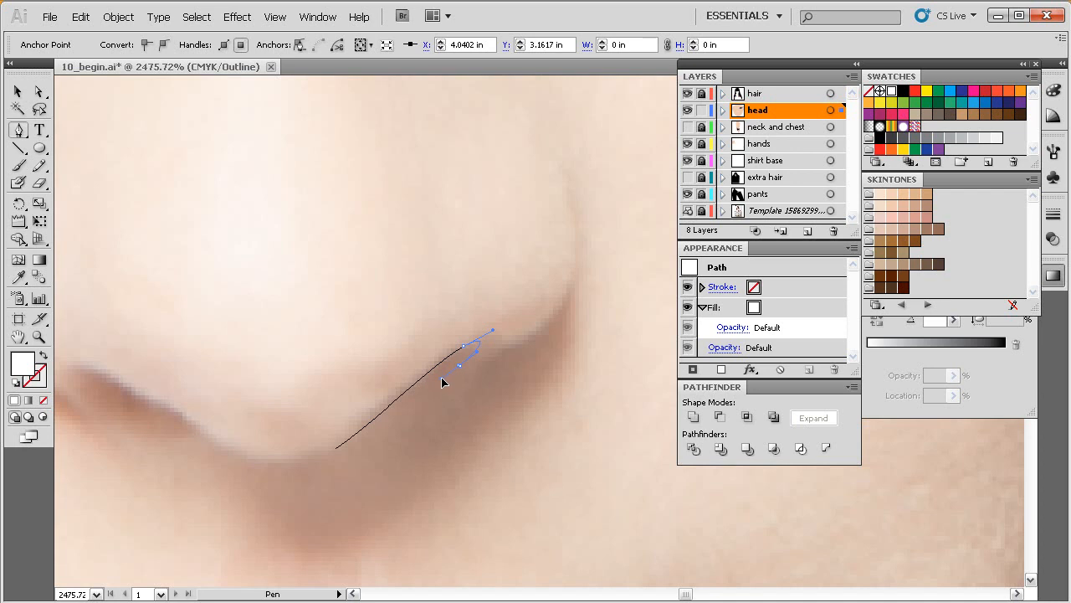
{"action": "left_click_drag", "start_coordinate": [443, 383], "coordinate": [441, 381]}
Continue the nose path around the outer curve of the right nostril wing
{"action": "left_click_drag", "start_coordinate": [521, 343], "coordinate": [533, 391]}
{"action": "left_click", "coordinate": [554, 334], "text": "ctrl+alt"}
{"action": "left_click_drag", "start_coordinate": [558, 263], "coordinate": [530, 160]}
{"action": "left_click_drag", "start_coordinate": [535, 311], "coordinate": [534, 401]}
{"action": "left_click", "coordinate": [547, 345], "text": "ctrl+alt"}
{"action": "left_click", "coordinate": [548, 344], "text": "ctrl+alt"}
{"action": "left_click", "coordinate": [548, 344], "text": "ctrl+alt"}
{"action": "left_click_drag", "start_coordinate": [544, 324], "coordinate": [516, 395]}
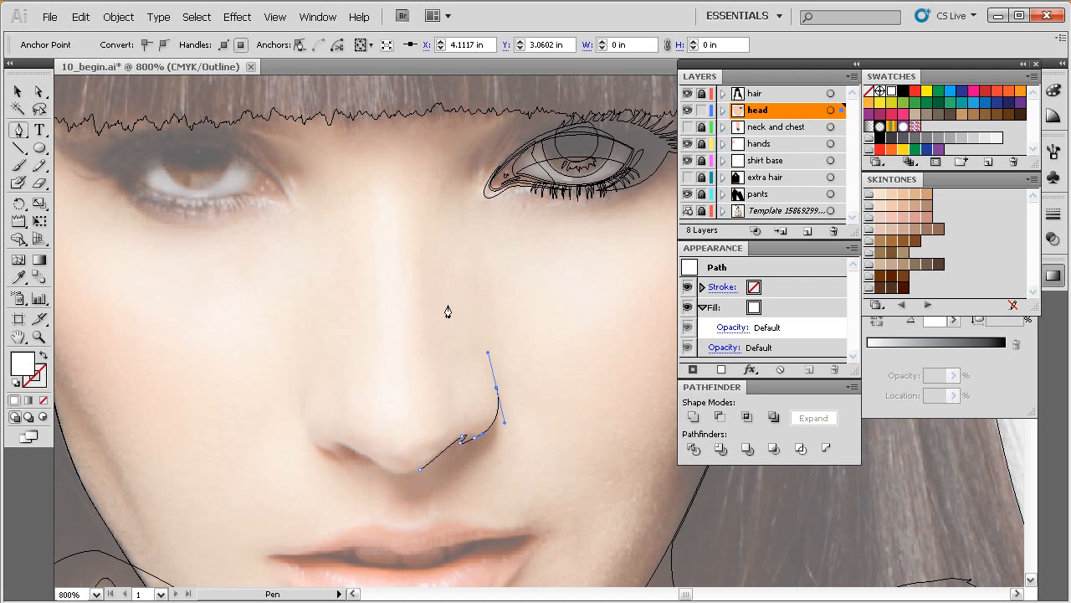
Trace the path up the right side of the nose bridge, across beneath the bangs and down the left side
{"action": "mouse_move", "coordinate": [451, 292]}
{"action": "left_mouse_down"}
{"action": "mouse_move", "coordinate": [446, 249]}
{"action": "mouse_move", "coordinate": [441, 288]}
{"action": "left_mouse_up"}
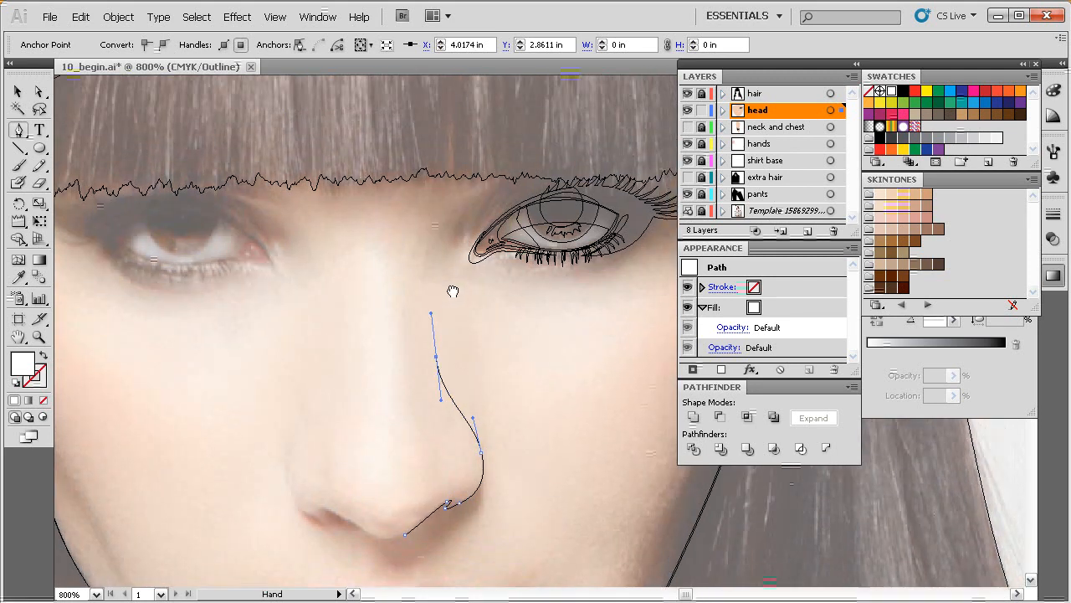
{"action": "left_click_drag", "start_coordinate": [485, 153], "coordinate": [402, 160]}
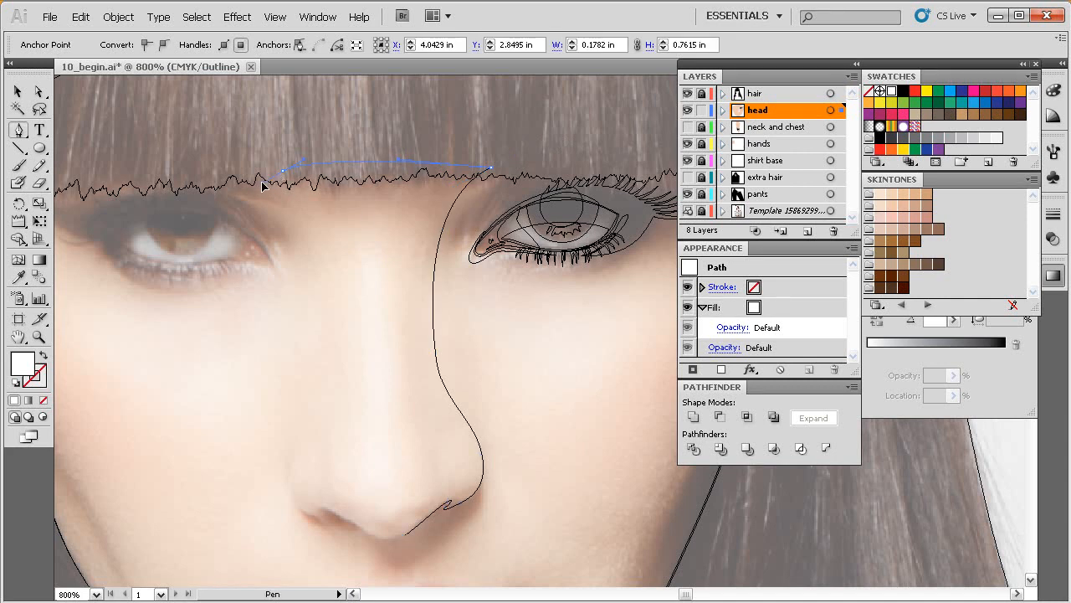
{"action": "left_click_drag", "start_coordinate": [320, 209], "coordinate": [321, 206]}
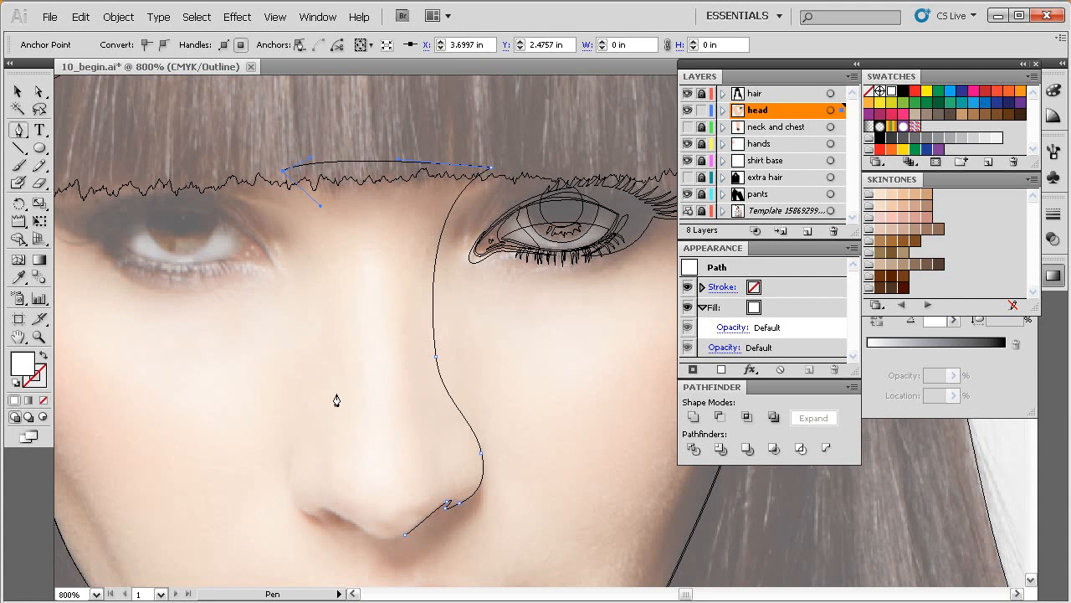
{"action": "left_click_drag", "start_coordinate": [342, 360], "coordinate": [336, 411]}
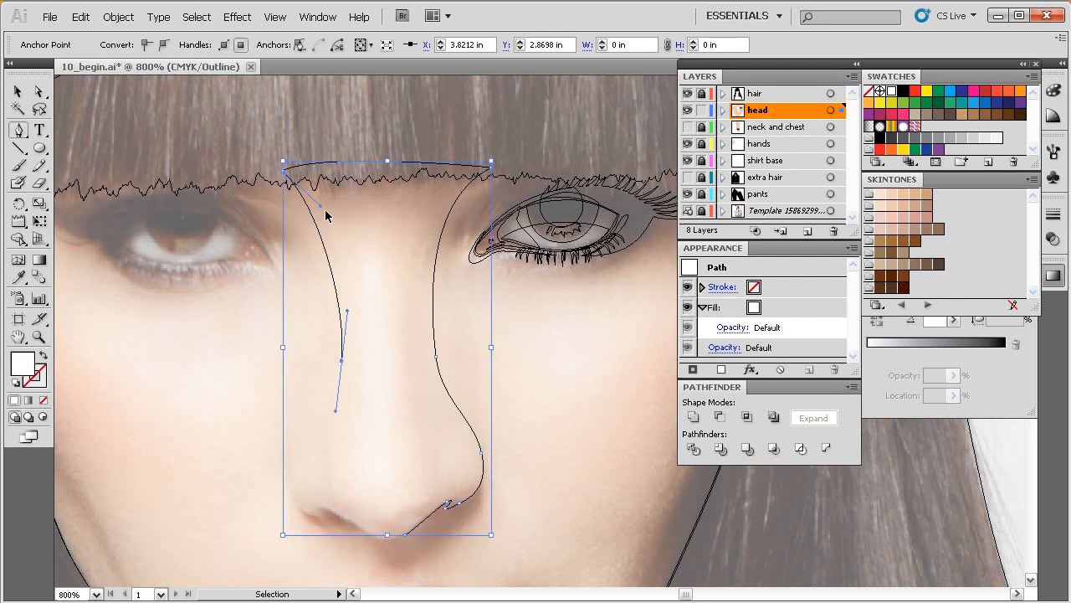
Bend the left bridge curve inward and continue the path to the left nostril wing, smoothing the segment between them
{"action": "key", "text": "a"}
{"action": "left_click_drag", "start_coordinate": [323, 211], "coordinate": [360, 221]}
{"action": "key", "text": "p"}
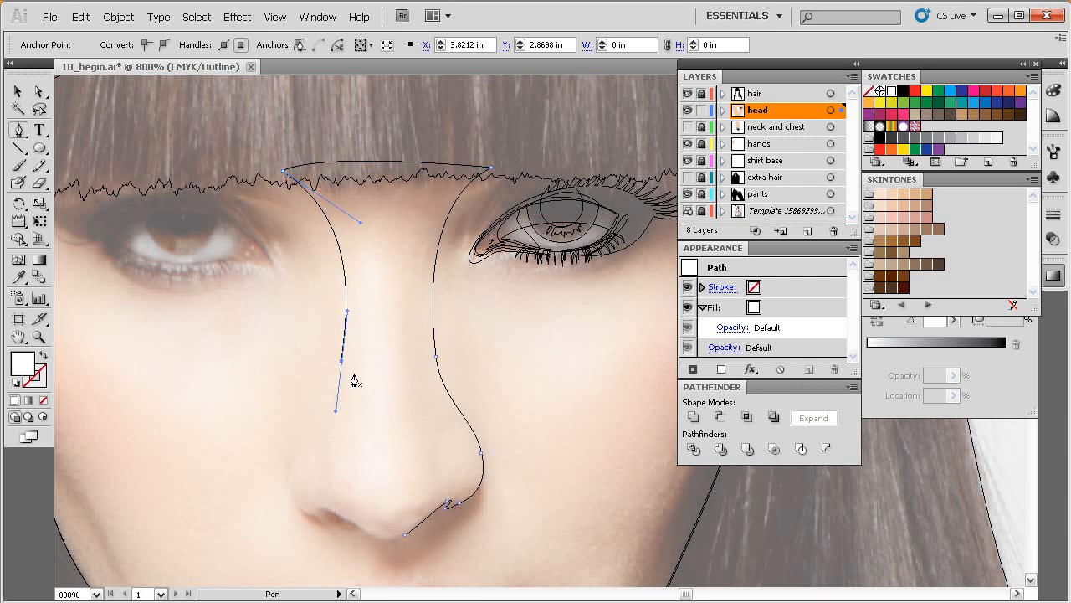
{"action": "left_click_drag", "start_coordinate": [342, 360], "coordinate": [335, 408]}
{"action": "left_click_drag", "start_coordinate": [293, 448], "coordinate": [286, 483]}
{"action": "left_click", "coordinate": [438, 367], "text": "ctrl"}
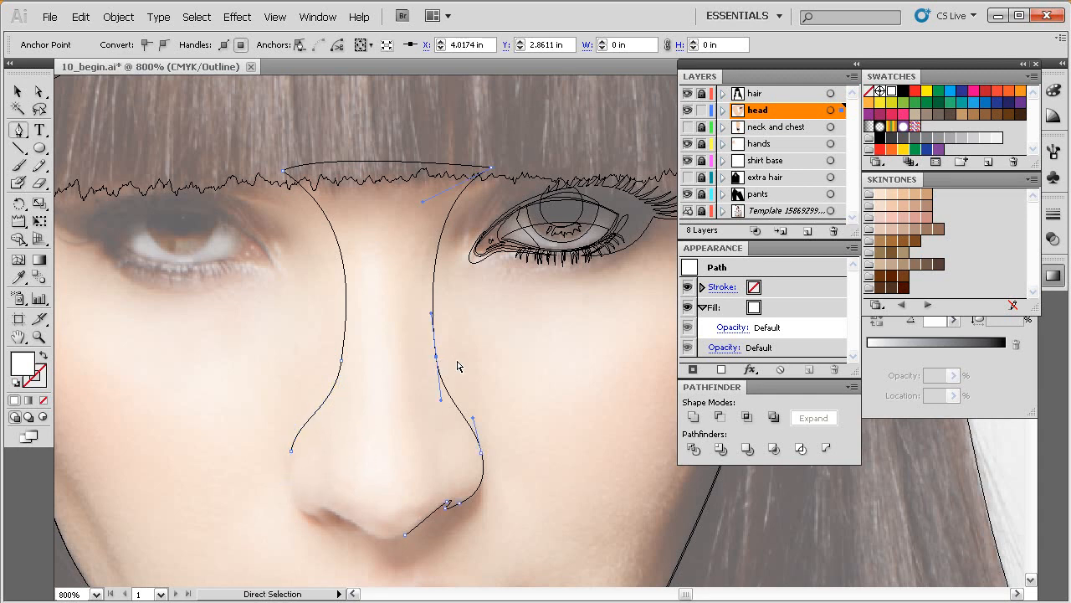
{"action": "left_click", "coordinate": [342, 363], "text": "ctrl"}
{"action": "left_click_drag", "start_coordinate": [337, 407], "coordinate": [337, 398]}
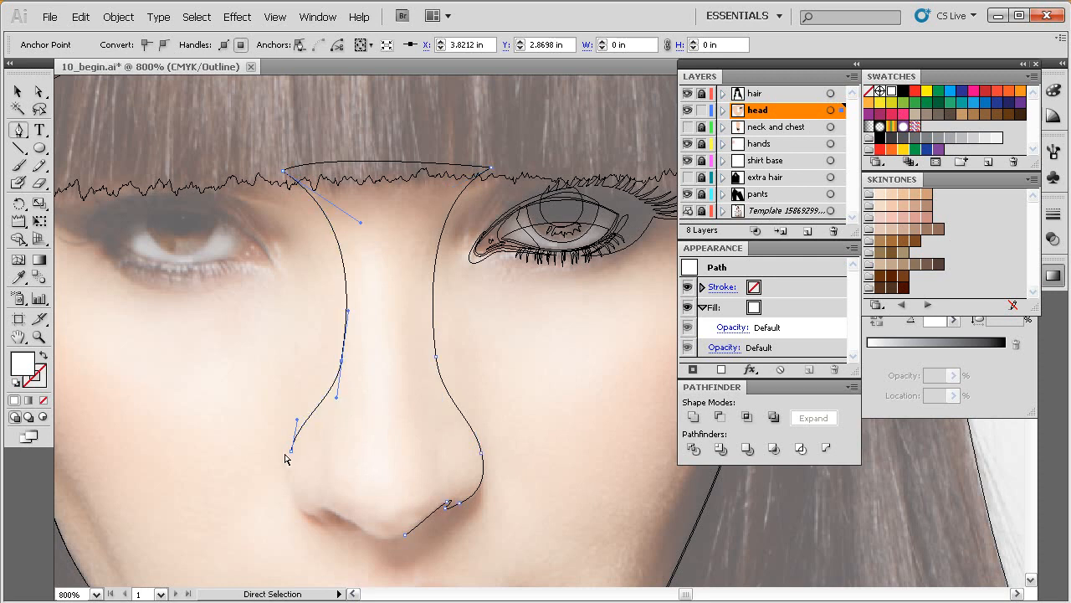
Trace the left nostril wing and crease, and close the path along the underside of the nose
{"action": "left_click_drag", "start_coordinate": [298, 506], "coordinate": [307, 513]}
{"action": "left_click_drag", "start_coordinate": [396, 490], "coordinate": [376, 426]}
{"action": "left_click_drag", "start_coordinate": [559, 220], "coordinate": [259, 499]}
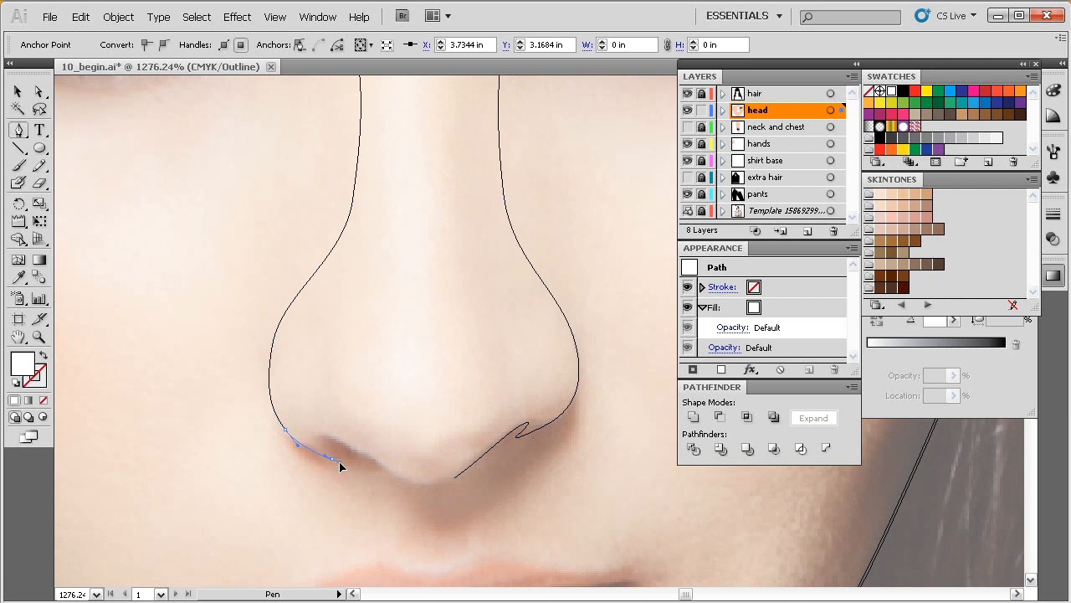
{"action": "left_click_drag", "start_coordinate": [342, 464], "coordinate": [467, 476]}
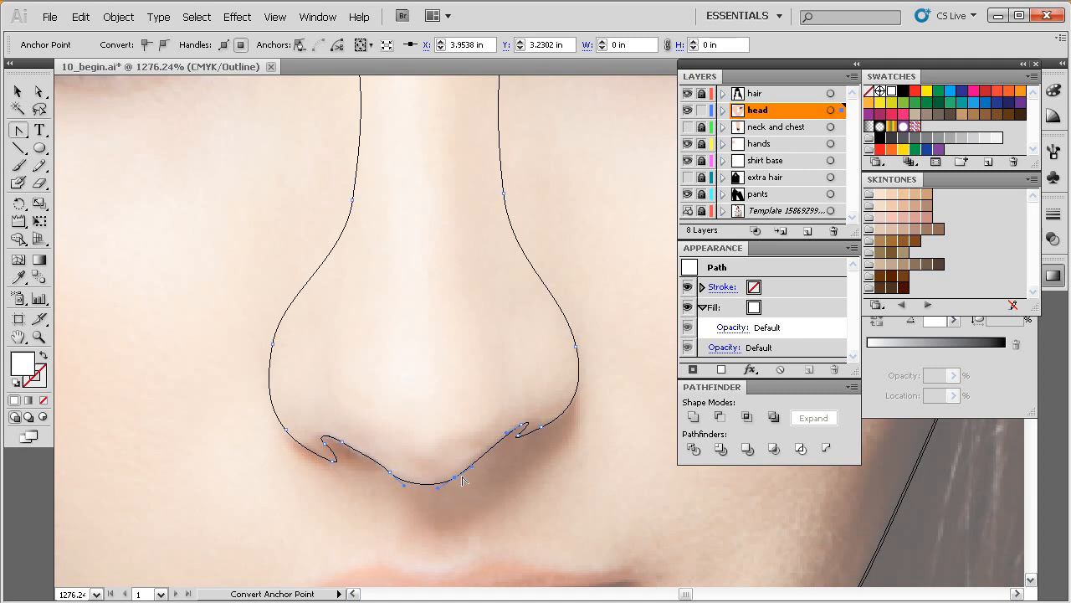
Refine the anchor points and handles along the nose base and left nostril wing to match the photo
{"action": "key", "text": "a"}
{"action": "left_click", "coordinate": [441, 502]}
{"action": "left_click", "coordinate": [390, 475]}
{"action": "left_click_drag", "start_coordinate": [390, 475], "coordinate": [388, 472]}
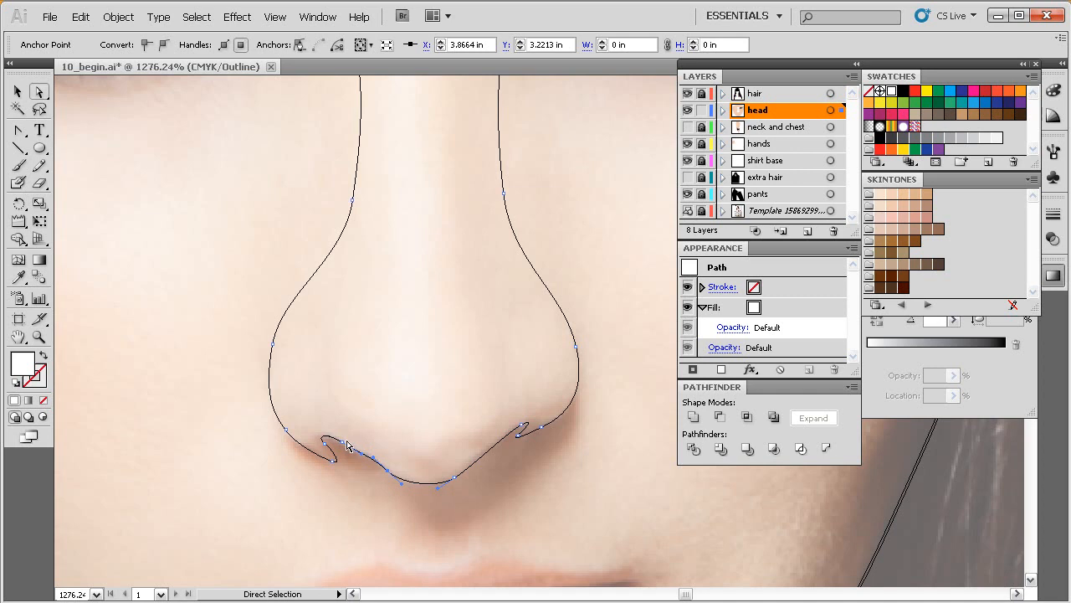
{"action": "left_click", "coordinate": [335, 464]}
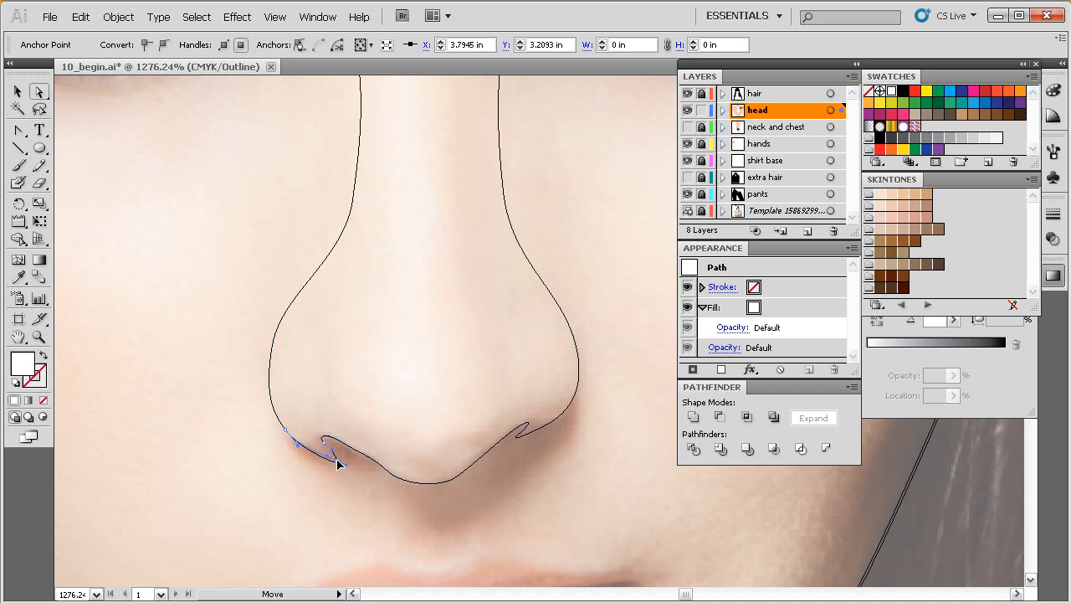
{"action": "left_click_drag", "start_coordinate": [339, 463], "coordinate": [345, 462]}
{"action": "key", "text": "space"}
{"action": "left_click", "coordinate": [286, 430]}
{"action": "left_click_drag", "start_coordinate": [274, 343], "coordinate": [276, 341]}
{"action": "left_click_drag", "start_coordinate": [285, 293], "coordinate": [291, 294]}
Adjust the left bridge anchor and move the nose shape's upper left corner outward, reshaping its curve
{"action": "left_click", "coordinate": [596, 335]}
{"action": "left_click_drag", "start_coordinate": [520, 294], "coordinate": [501, 334]}
{"action": "left_click", "coordinate": [514, 332], "text": "ctrl+alt"}
{"action": "left_click", "coordinate": [517, 332], "text": "ctrl+alt"}
{"action": "left_click", "coordinate": [520, 332], "text": "ctrl+alt"}
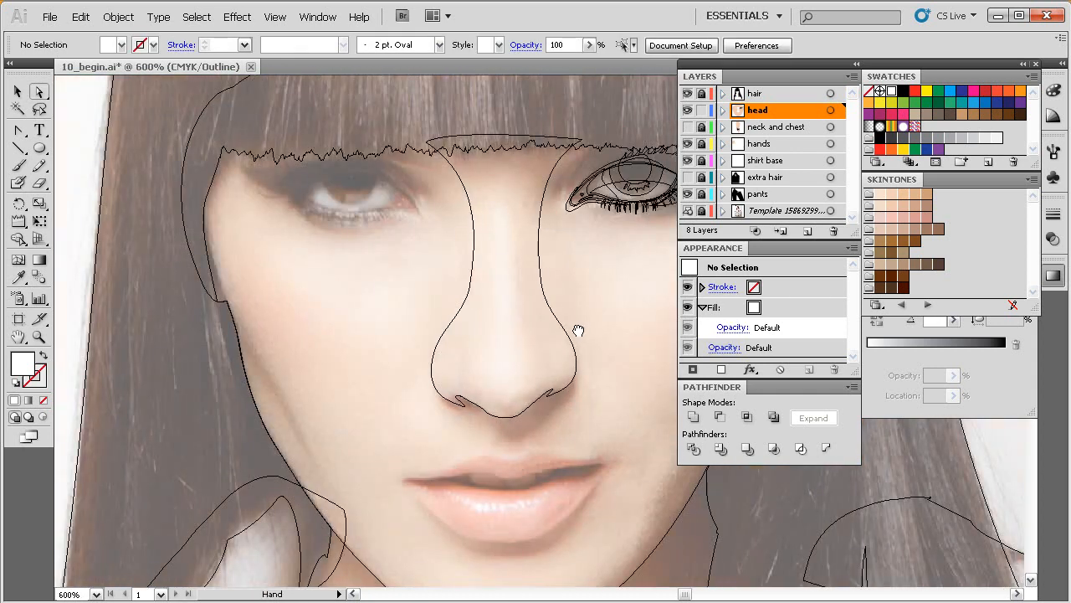
{"action": "left_click_drag", "start_coordinate": [583, 326], "coordinate": [497, 354]}
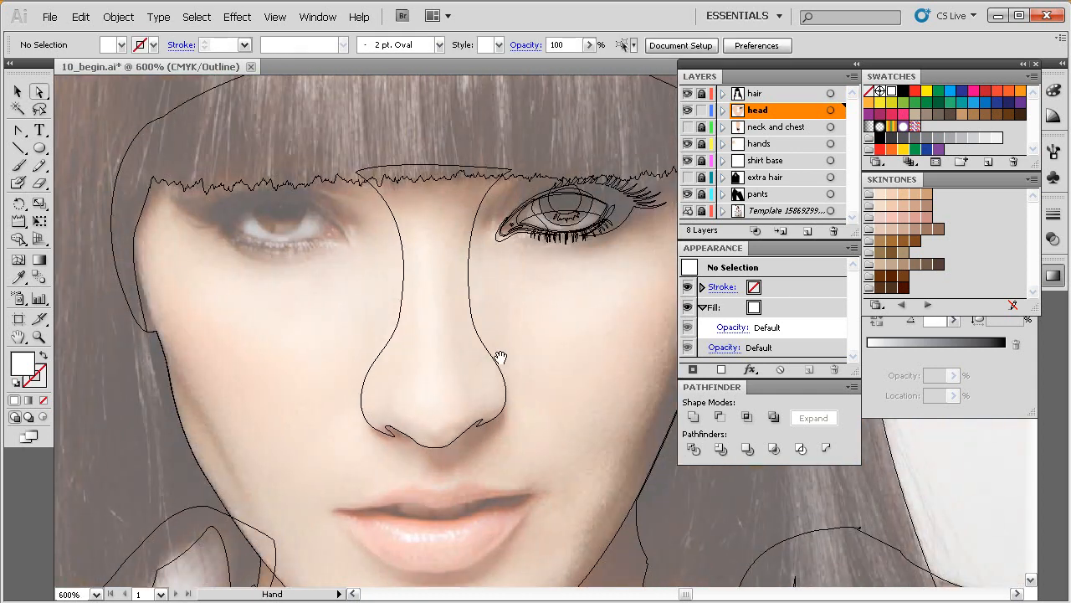
{"action": "left_click", "coordinate": [401, 323]}
{"action": "left_click_drag", "start_coordinate": [398, 321], "coordinate": [395, 320]}
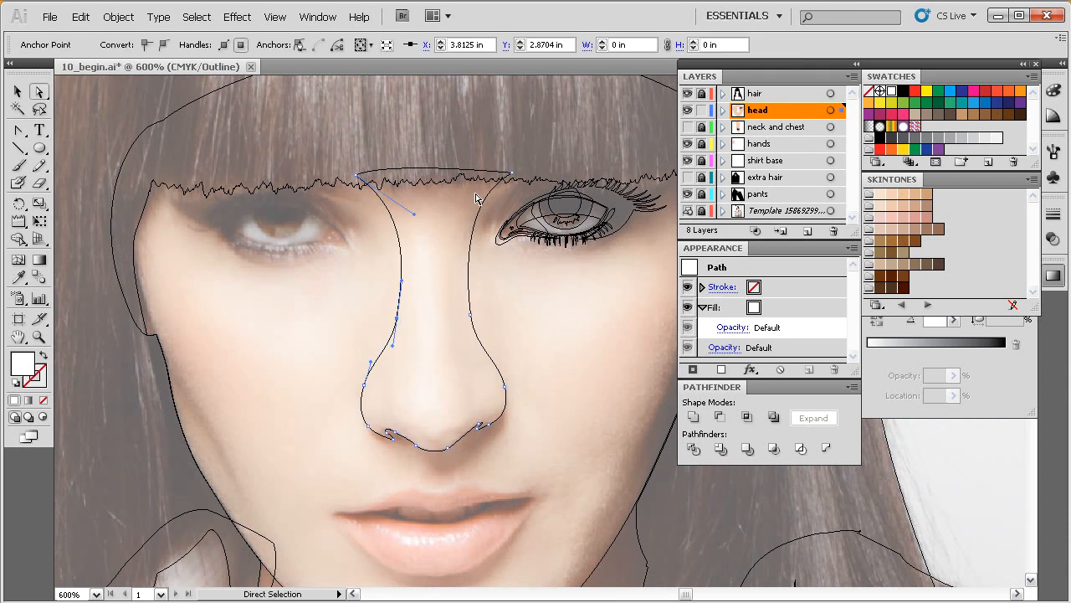
{"action": "left_click_drag", "start_coordinate": [413, 219], "coordinate": [408, 217]}
{"action": "left_click_drag", "start_coordinate": [356, 177], "coordinate": [341, 162]}
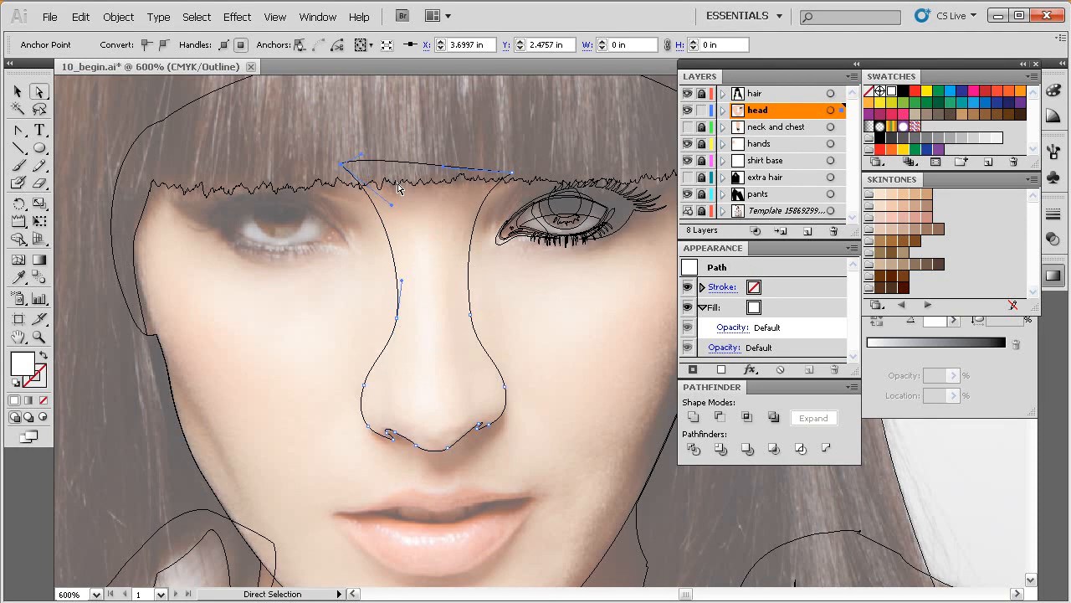
{"action": "left_click_drag", "start_coordinate": [391, 205], "coordinate": [411, 213]}
{"action": "left_click_drag", "start_coordinate": [341, 165], "coordinate": [337, 168]}
{"action": "left_click_drag", "start_coordinate": [409, 216], "coordinate": [416, 213]}
Move the nose shape's upper right corner outward and reshape the right bridge curve to balance the left side
{"action": "left_click_drag", "start_coordinate": [514, 173], "coordinate": [527, 165]}
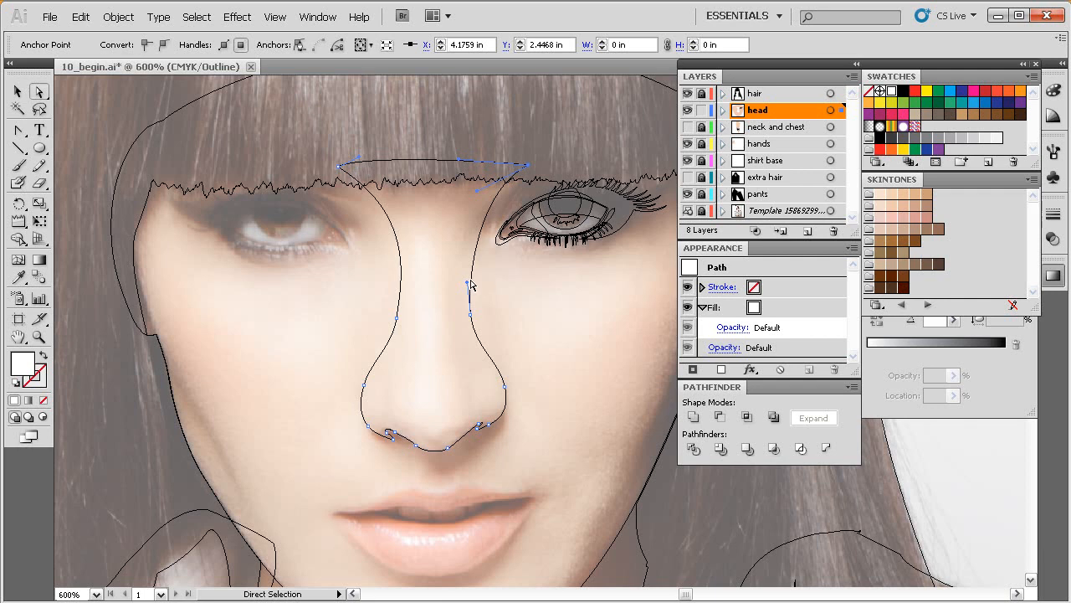
{"action": "left_click_drag", "start_coordinate": [476, 193], "coordinate": [459, 199]}
{"action": "left_click", "coordinate": [339, 169]}
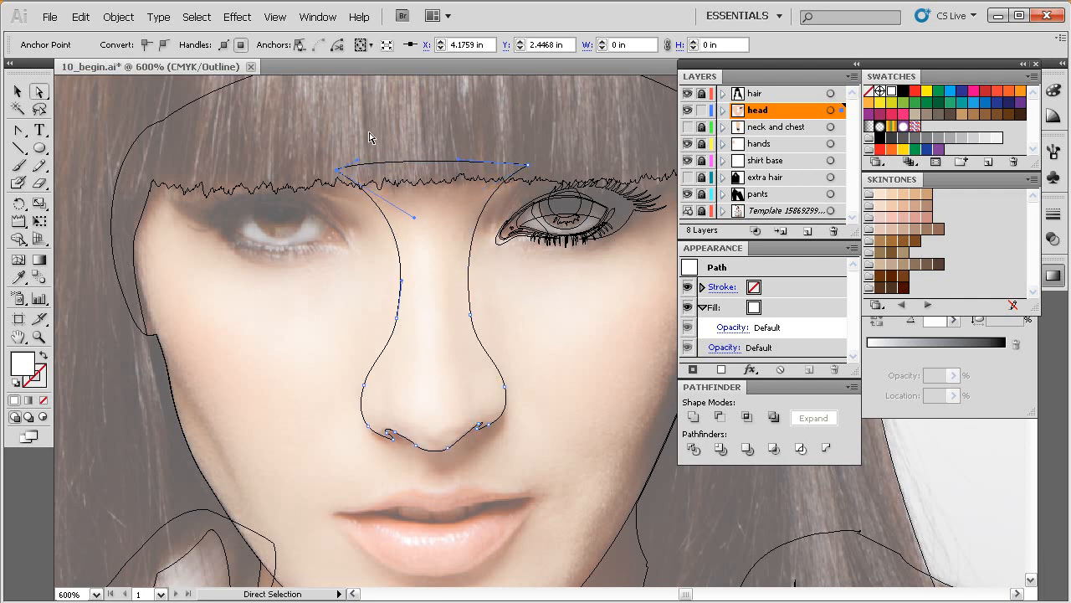
{"action": "left_click_drag", "start_coordinate": [479, 362], "coordinate": [459, 352]}
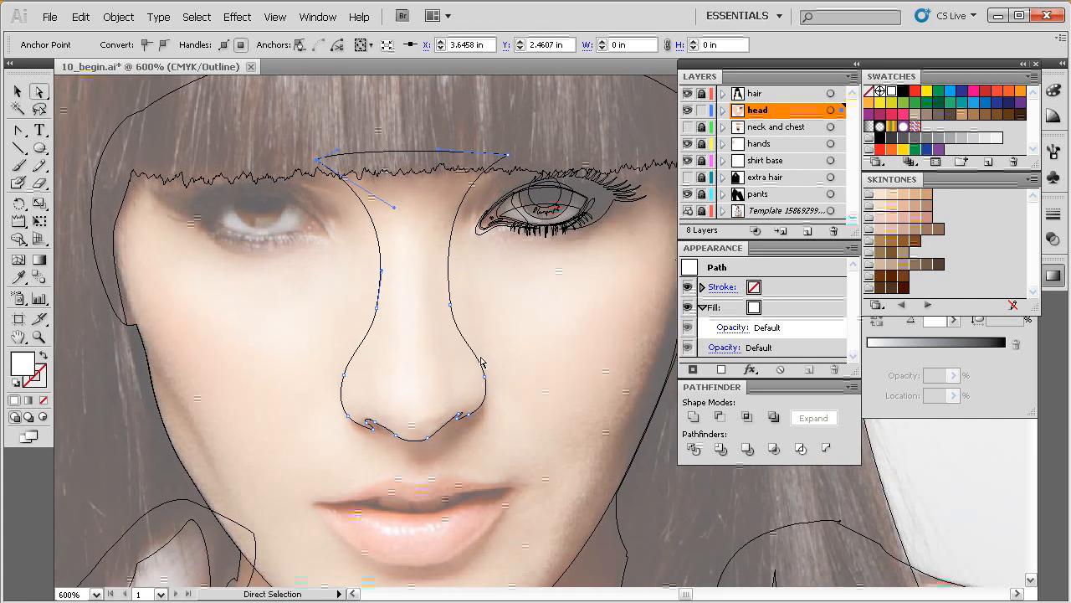
{"action": "left_click_drag", "start_coordinate": [481, 380], "coordinate": [470, 369]}
Return the artwork to preview mode and select the white nose shape
{"action": "key", "text": "v"}
{"action": "left_click", "coordinate": [503, 360]}
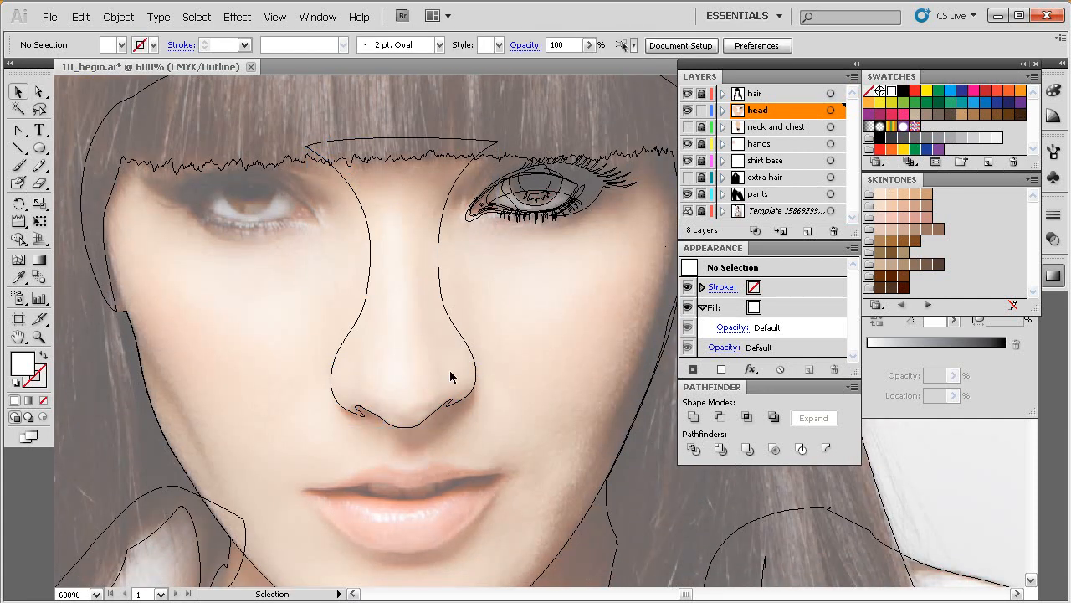
{"action": "key", "text": "ctrl+y"}
{"action": "left_click_drag", "start_coordinate": [488, 384], "coordinate": [488, 394]}
{"action": "left_click", "coordinate": [430, 378]}
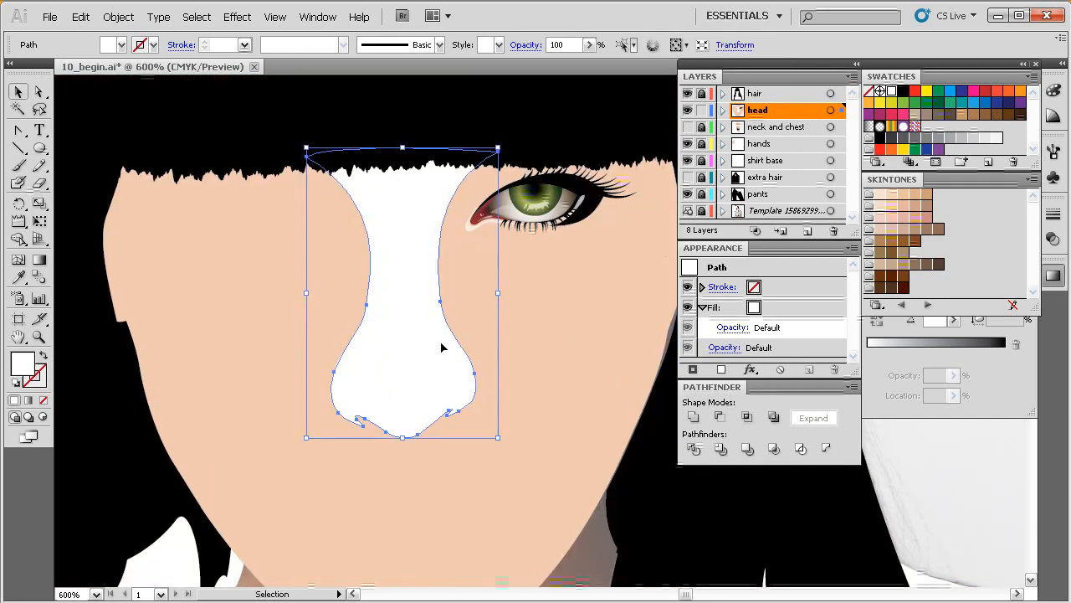
Shorten the left nostril point and smooth the adjoining wing curve of the nose shape
{"action": "left_click_drag", "start_coordinate": [533, 309], "coordinate": [329, 483]}
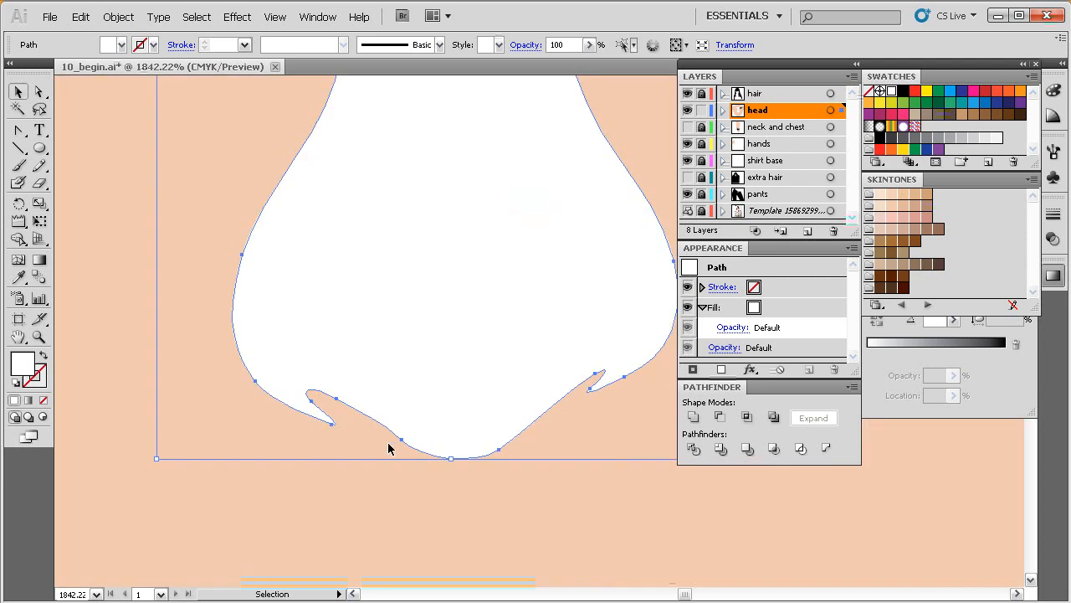
{"action": "key", "text": "a"}
{"action": "mouse_move", "coordinate": [333, 424]}
{"action": "left_mouse_down"}
{"action": "mouse_move", "coordinate": [311, 402]}
{"action": "mouse_move", "coordinate": [344, 419]}
{"action": "mouse_move", "coordinate": [324, 411]}
{"action": "left_mouse_up"}
{"action": "left_click_drag", "start_coordinate": [262, 398], "coordinate": [258, 381]}
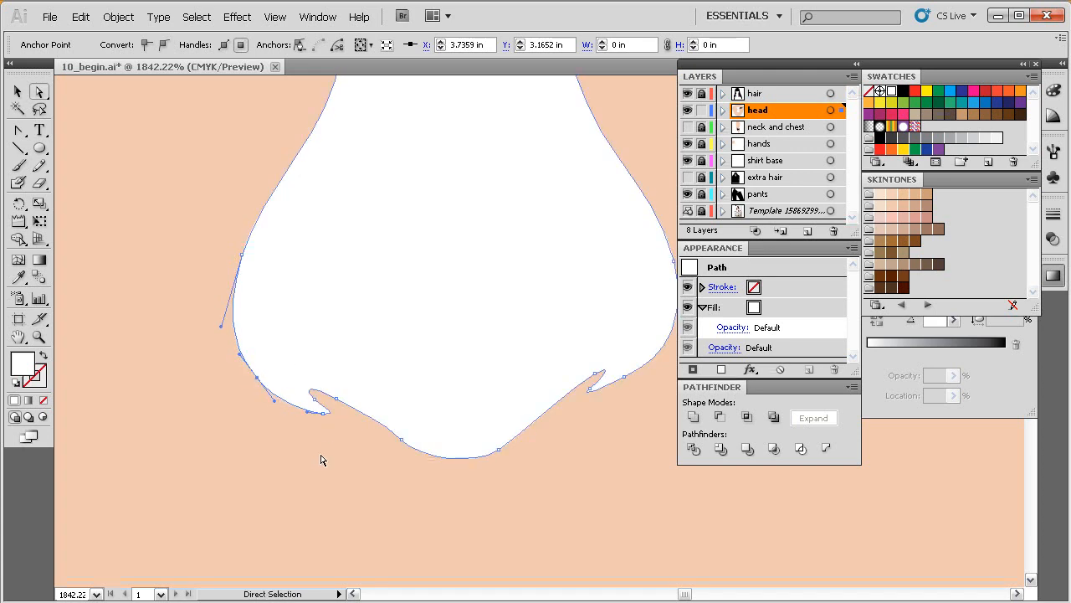
Fill the nose shape with the face's skin color using the Eyedropper
{"action": "left_click_drag", "start_coordinate": [458, 407], "coordinate": [444, 421]}
{"action": "left_click", "coordinate": [461, 408], "text": "ctrl+alt"}
{"action": "left_click", "coordinate": [463, 411], "text": "ctrl+alt"}
{"action": "left_click_drag", "start_coordinate": [544, 355], "coordinate": [436, 444]}
{"action": "left_click", "coordinate": [466, 413], "text": "ctrl+alt"}
{"action": "left_click", "coordinate": [466, 414], "text": "ctrl+alt"}
{"action": "left_click_drag", "start_coordinate": [501, 392], "coordinate": [442, 443]}
{"action": "key", "text": "i"}
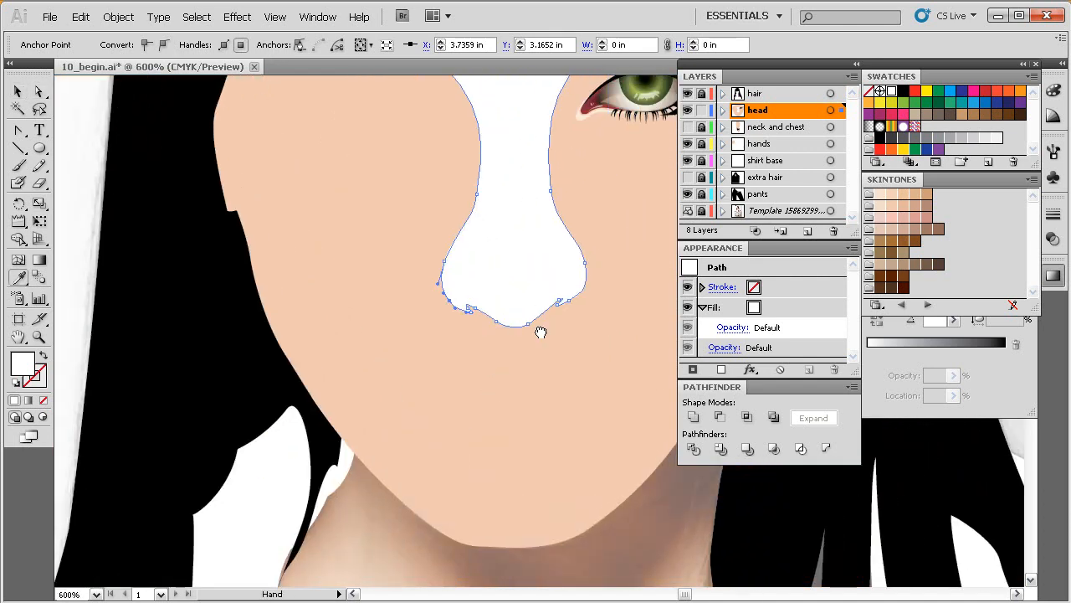
{"action": "left_click_drag", "start_coordinate": [640, 229], "coordinate": [605, 271]}
{"action": "left_click", "coordinate": [533, 360]}
{"action": "left_click_drag", "start_coordinate": [533, 352], "coordinate": [516, 354]}
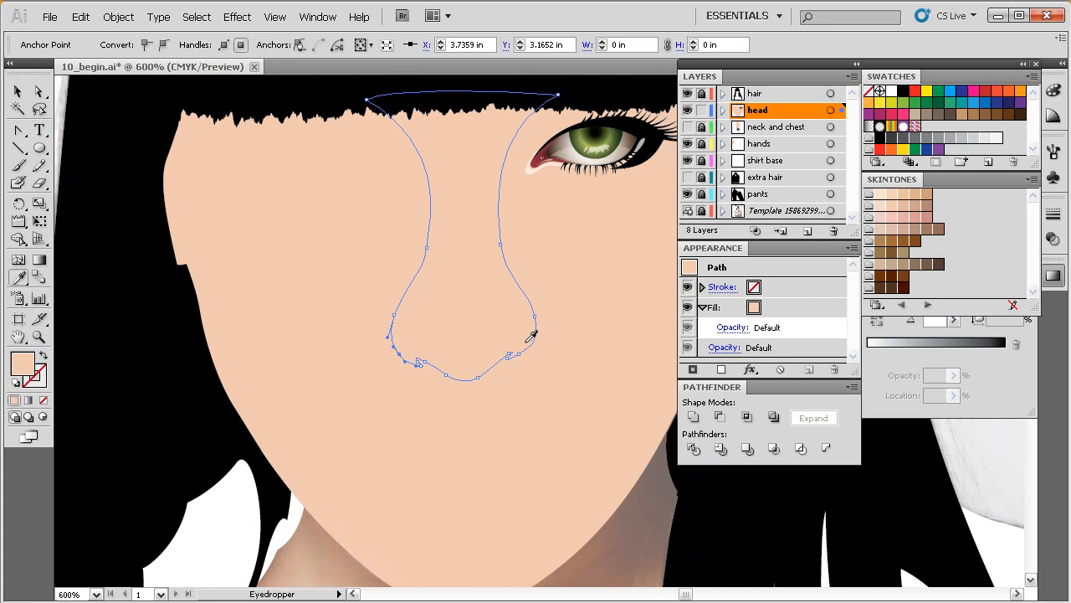
Deselect the skin-colored nose shape and set the fill for the next path to black
{"action": "key", "text": "v"}
{"action": "mouse_move", "coordinate": [514, 359]}
{"action": "left_mouse_down"}
{"action": "mouse_move", "coordinate": [490, 375]}
{"action": "mouse_move", "coordinate": [507, 376]}
{"action": "left_mouse_up"}
{"action": "left_click", "coordinate": [561, 337]}
{"action": "left_click", "coordinate": [501, 359]}
{"action": "key", "text": "p"}
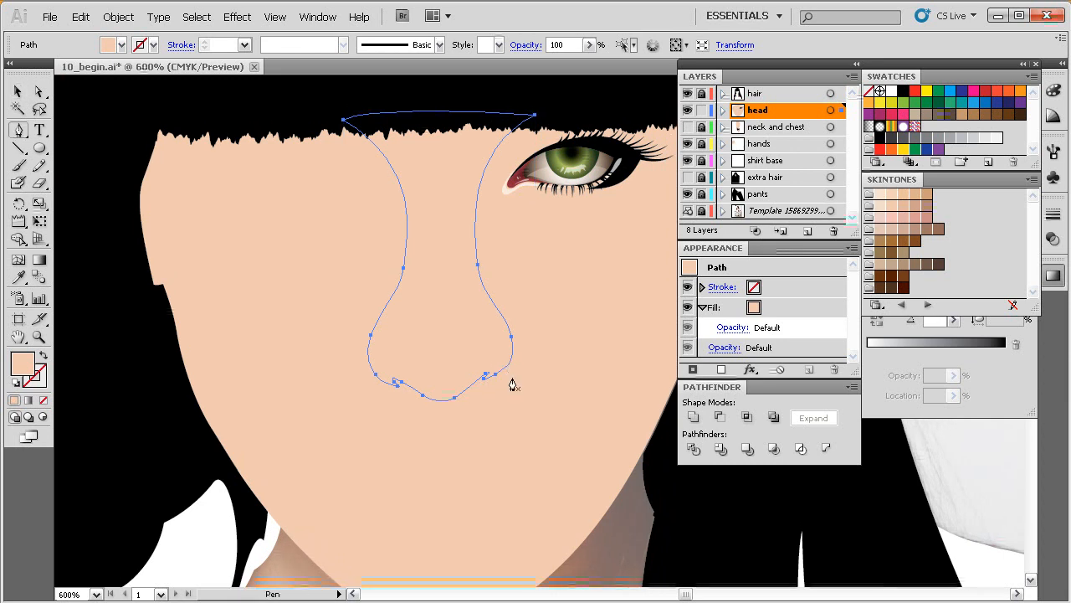
{"action": "left_click_drag", "start_coordinate": [566, 407], "coordinate": [514, 418]}
{"action": "left_click", "coordinate": [928, 465], "text": "ctrl"}
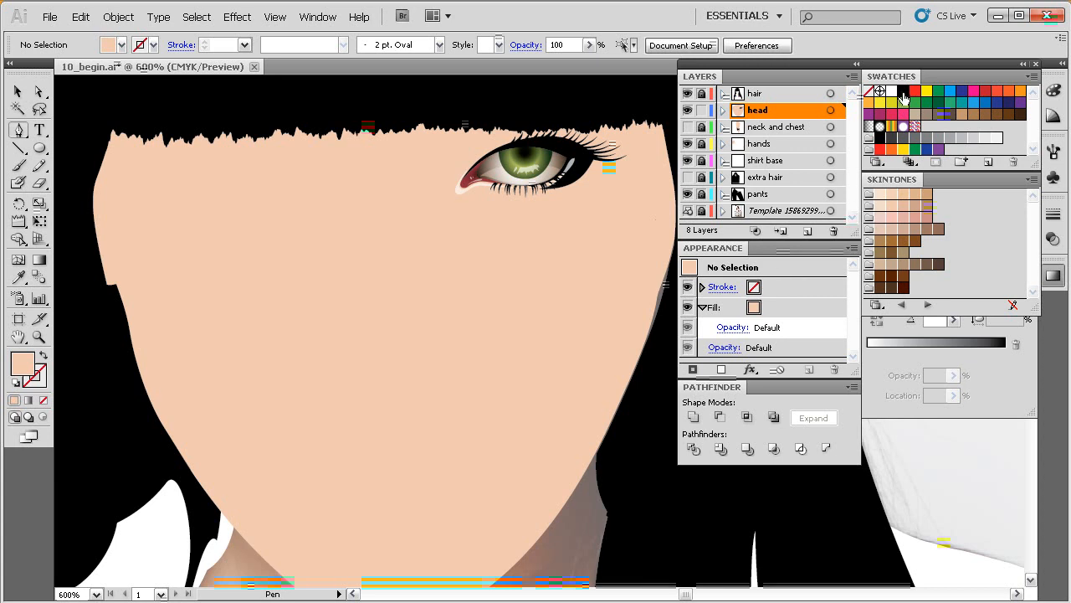
{"action": "left_click", "coordinate": [902, 94]}
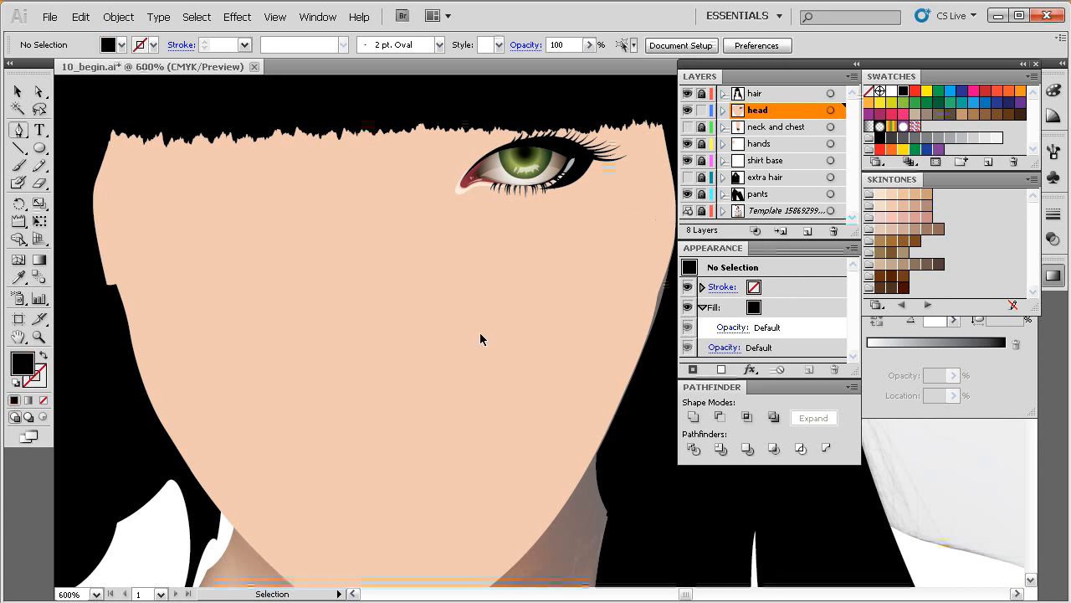
In outline mode, start a Pen path on the right nose wing and curve it just outside the nose edge to below the right nostril
{"action": "key", "text": "ctrl+y"}
{"action": "left_click_drag", "start_coordinate": [454, 380], "coordinate": [450, 369]}
{"action": "left_click_drag", "start_coordinate": [570, 235], "coordinate": [280, 441]}
{"action": "left_click_drag", "start_coordinate": [570, 355], "coordinate": [488, 337]}
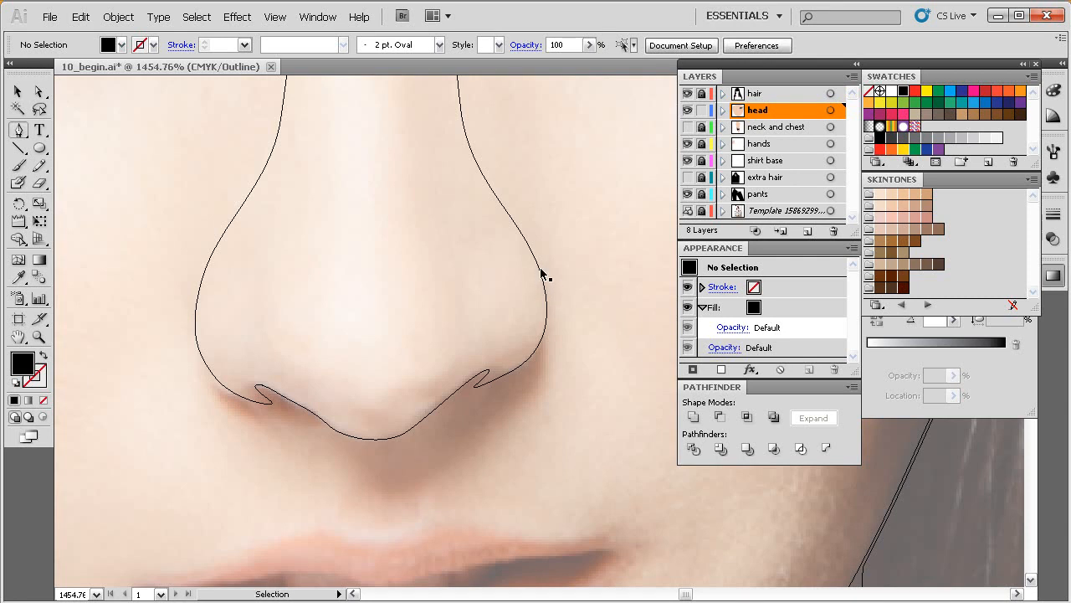
{"action": "left_click_drag", "start_coordinate": [540, 270], "coordinate": [552, 294]}
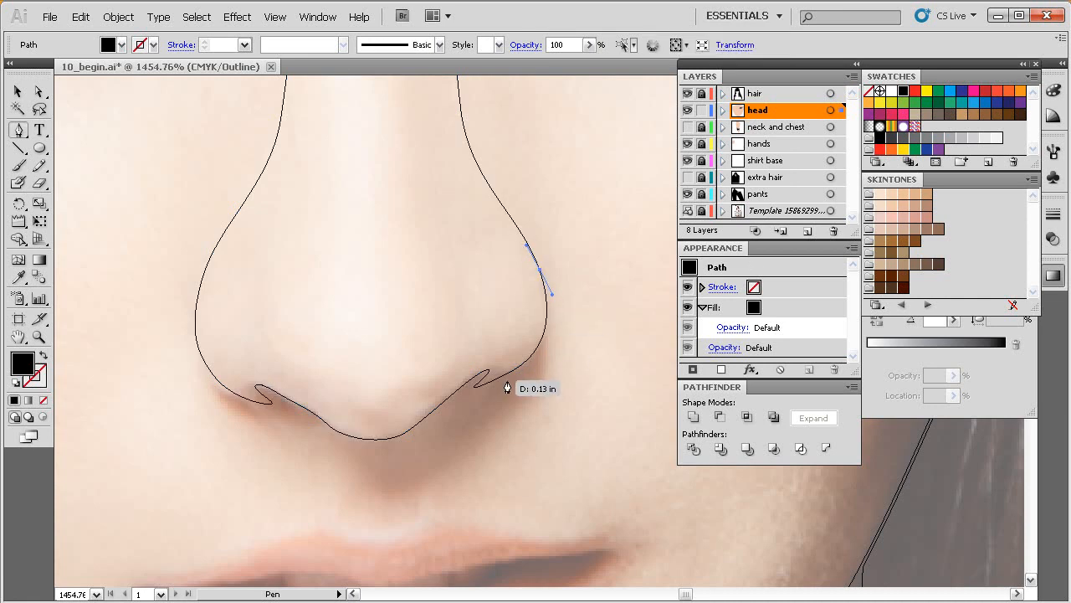
{"action": "left_click_drag", "start_coordinate": [509, 379], "coordinate": [462, 401]}
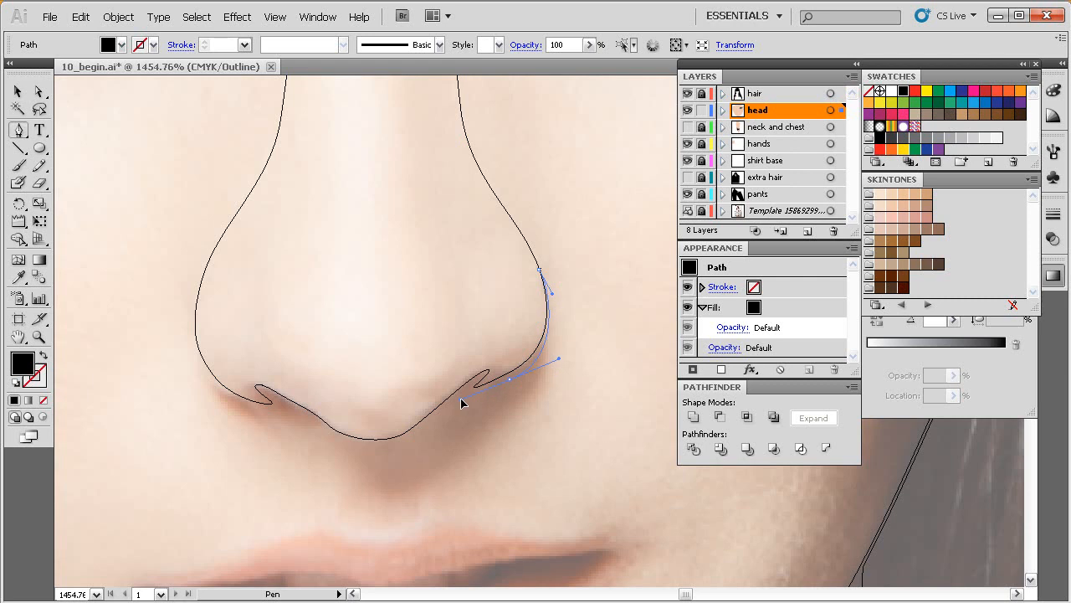
{"action": "mouse_move", "coordinate": [463, 402]}
{"action": "left_mouse_down"}
{"action": "mouse_move", "coordinate": [472, 411]}
{"action": "mouse_move", "coordinate": [478, 402]}
{"action": "mouse_move", "coordinate": [443, 400]}
{"action": "mouse_move", "coordinate": [478, 376]}
{"action": "mouse_move", "coordinate": [465, 390]}
{"action": "left_mouse_up"}
Shorten the leading direction handle of the path's anchor below the right nostril
{"action": "key", "text": "ctrl+space"}
{"action": "left_click_drag", "start_coordinate": [610, 228], "coordinate": [300, 486]}
{"action": "left_click_drag", "start_coordinate": [555, 412], "coordinate": [424, 391]}
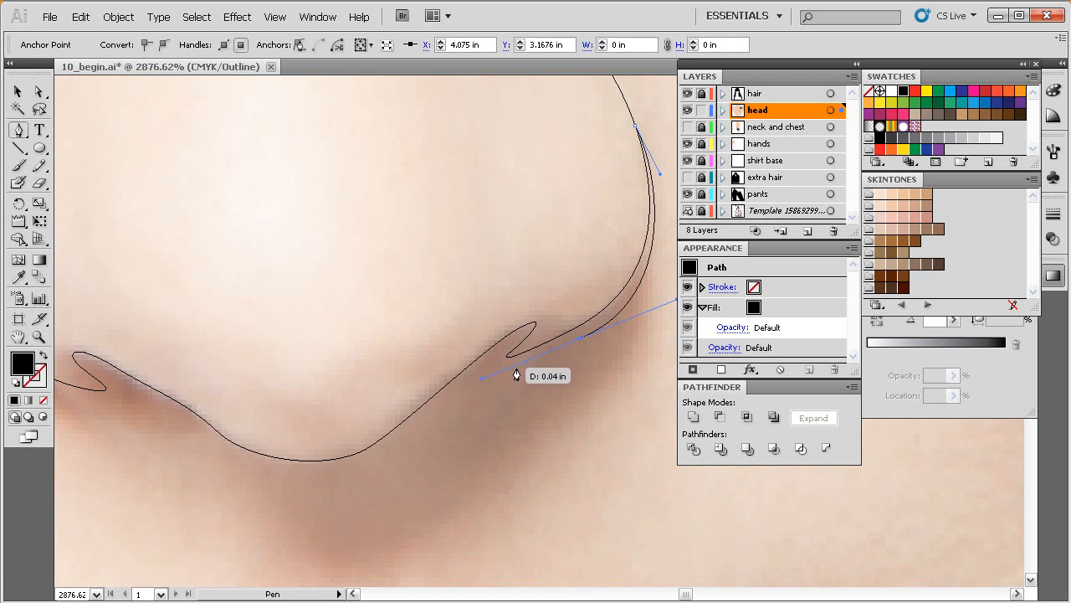
{"action": "key", "text": "ctrl"}
{"action": "left_click_drag", "start_coordinate": [485, 383], "coordinate": [529, 363]}
{"action": "key", "text": "p"}
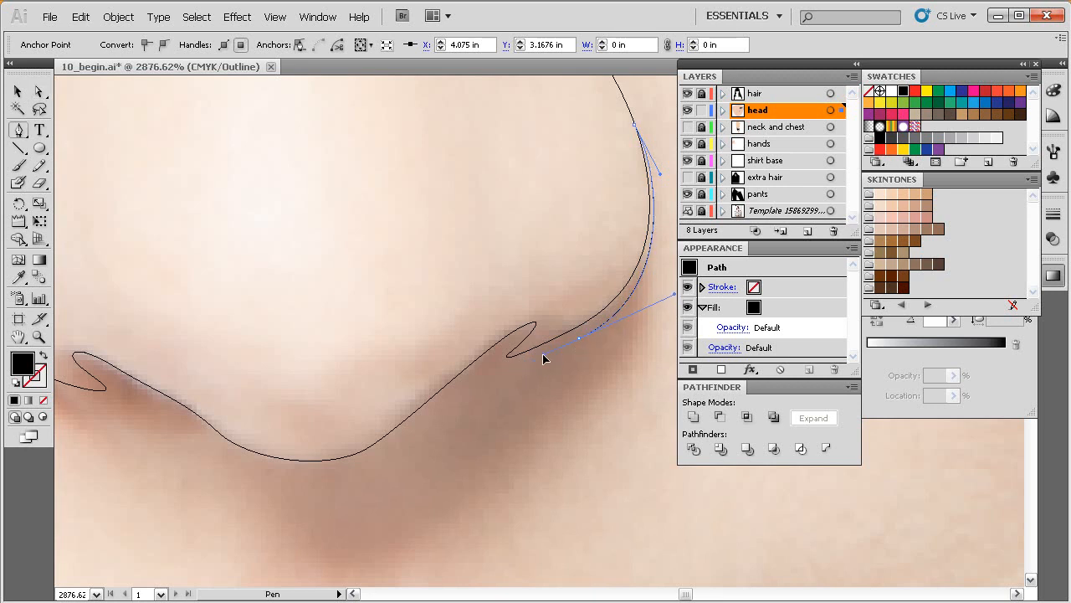
Continue the path around the right nostril notch and beneath the nose tip, adjusting the curve at the anchor right of the tip
{"action": "left_click_drag", "start_coordinate": [529, 364], "coordinate": [505, 352]}
{"action": "left_click_drag", "start_coordinate": [487, 363], "coordinate": [430, 443]}
{"action": "key", "text": "space"}
{"action": "left_click_drag", "start_coordinate": [339, 447], "coordinate": [266, 411]}
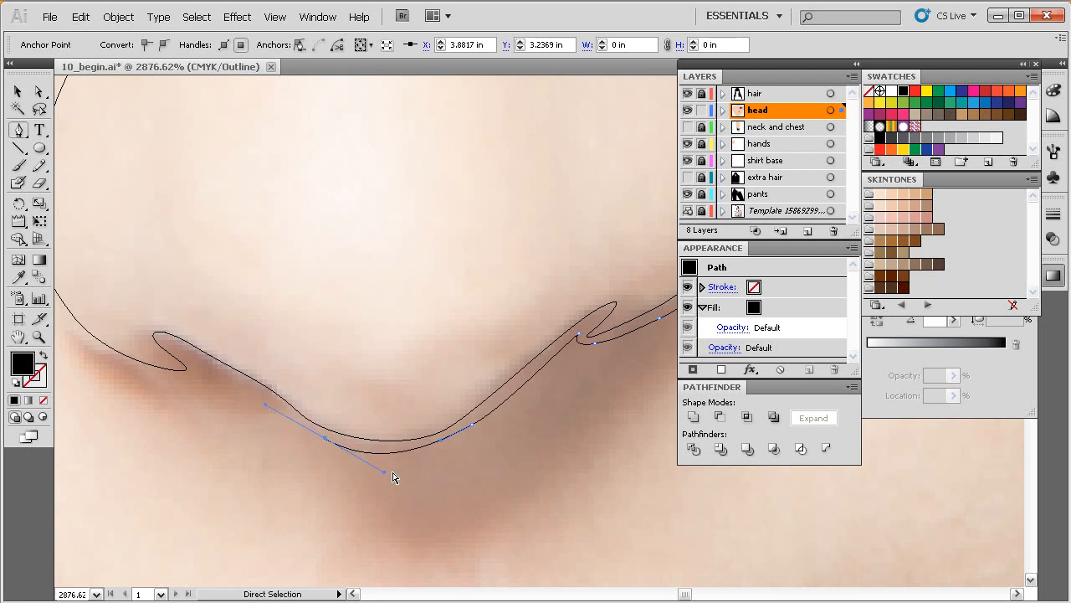
{"action": "left_click", "coordinate": [472, 425], "text": "ctrl"}
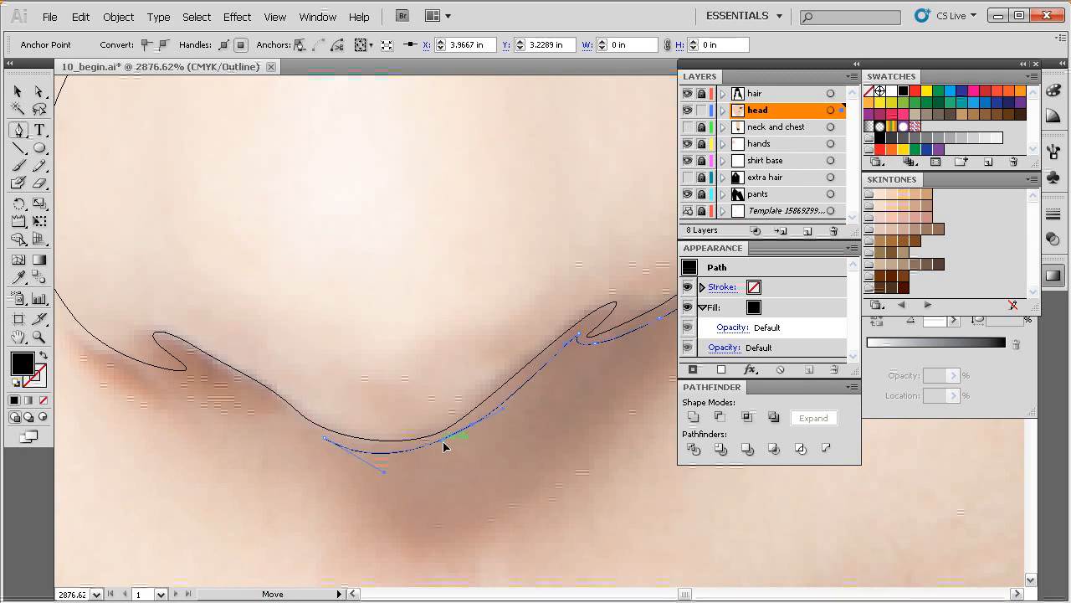
{"action": "left_click", "coordinate": [472, 425], "text": "ctrl"}
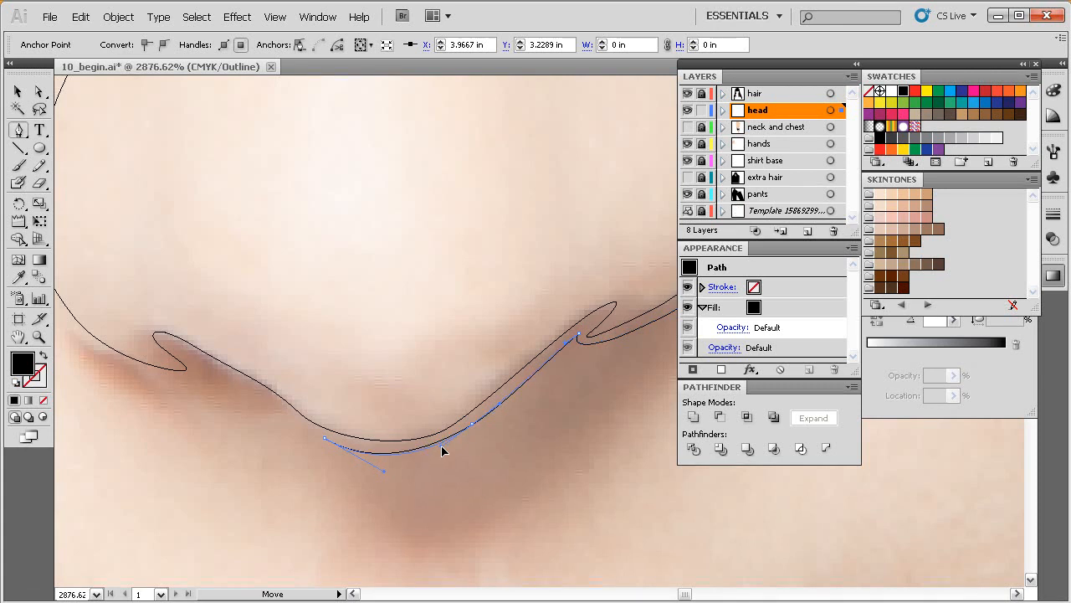
{"action": "left_click_drag", "start_coordinate": [442, 448], "coordinate": [442, 447]}
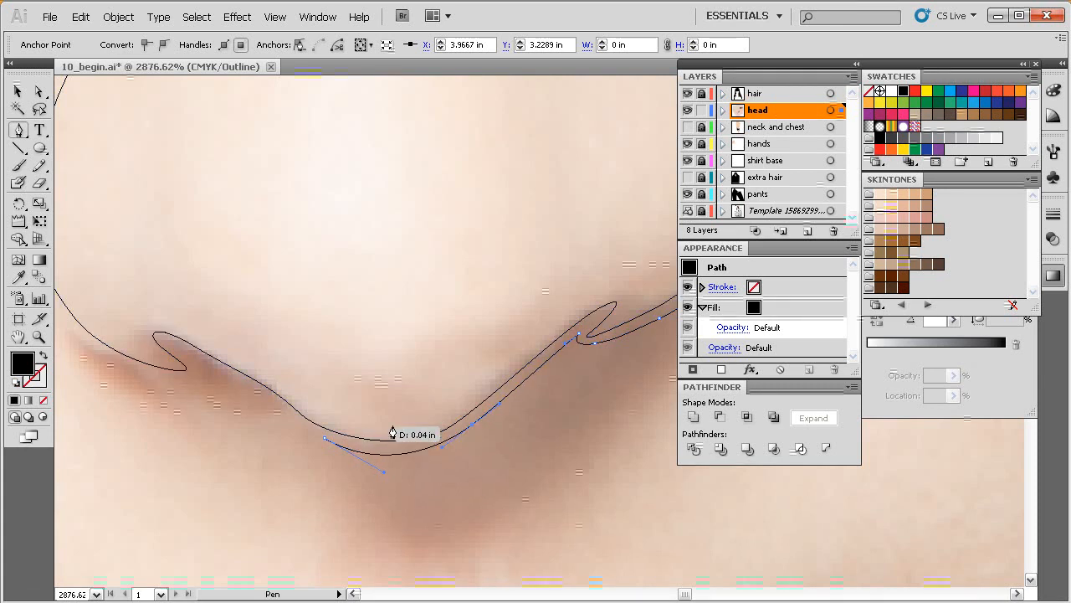
Continue the path along the left underside of the nose, around the left nostril notch and onto the lower left wing
{"action": "left_click_drag", "start_coordinate": [333, 442], "coordinate": [198, 362]}
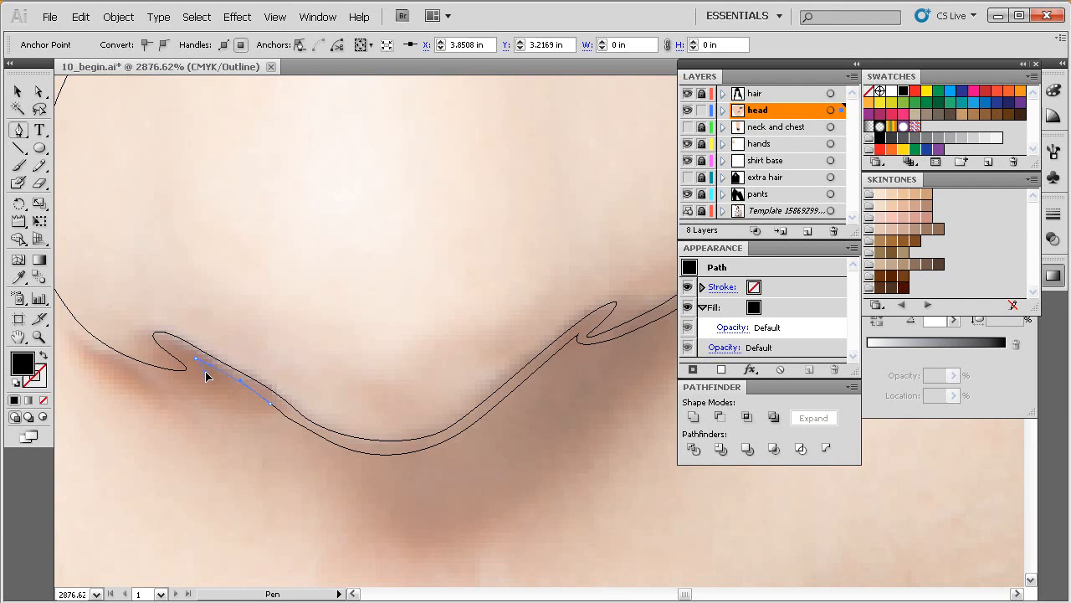
{"action": "mouse_move", "coordinate": [204, 372]}
{"action": "left_mouse_down"}
{"action": "mouse_move", "coordinate": [176, 356]}
{"action": "mouse_move", "coordinate": [200, 369]}
{"action": "mouse_move", "coordinate": [135, 373]}
{"action": "mouse_move", "coordinate": [203, 377]}
{"action": "left_mouse_up"}
{"action": "key", "text": "space"}
{"action": "left_click_drag", "start_coordinate": [114, 324], "coordinate": [142, 274]}
{"action": "key", "text": "space"}
{"action": "left_click", "coordinate": [435, 283], "text": "ctrl+alt"}
{"action": "left_click", "coordinate": [435, 283], "text": "ctrl+alt"}
{"action": "left_click_drag", "start_coordinate": [572, 374], "coordinate": [327, 344]}
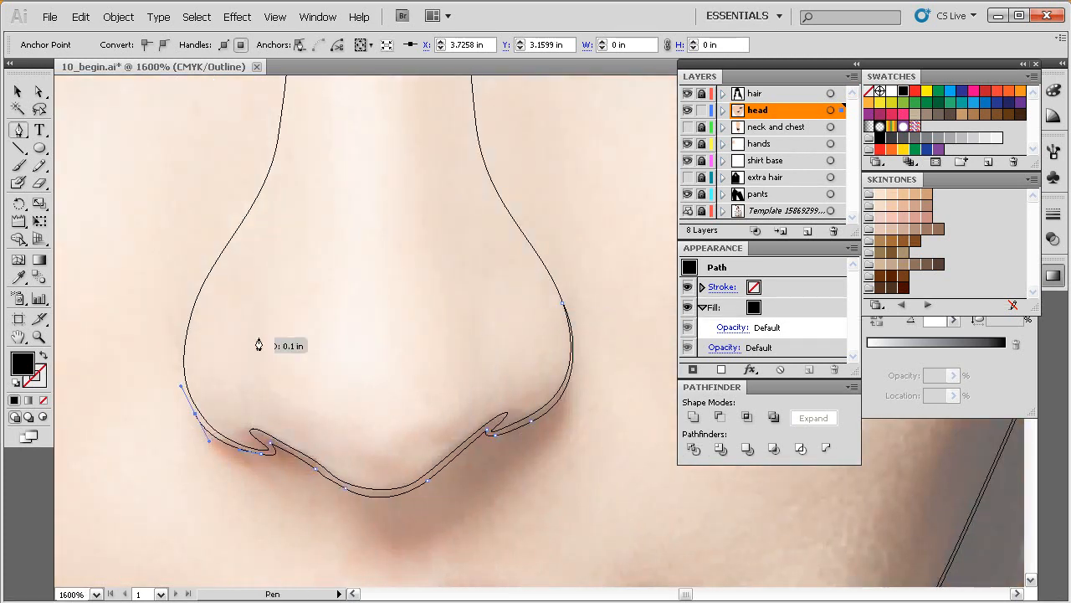
Extend the path up the left wing and close the shape across the middle of the nose
{"action": "left_click_drag", "start_coordinate": [190, 319], "coordinate": [212, 281]}
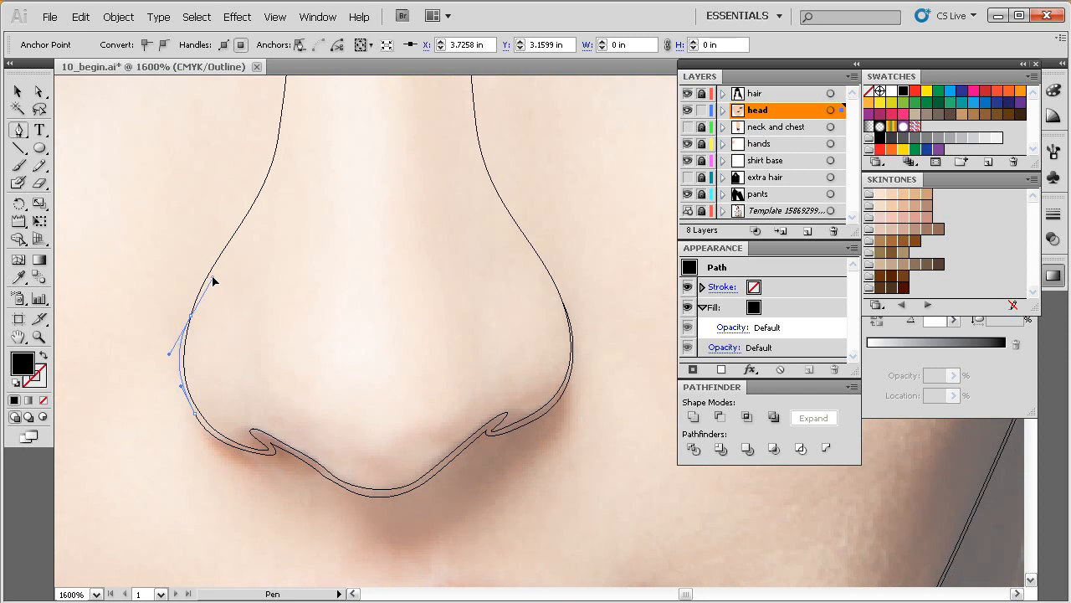
{"action": "left_click", "coordinate": [489, 309]}
{"action": "left_click_drag", "start_coordinate": [561, 311], "coordinate": [576, 329]}
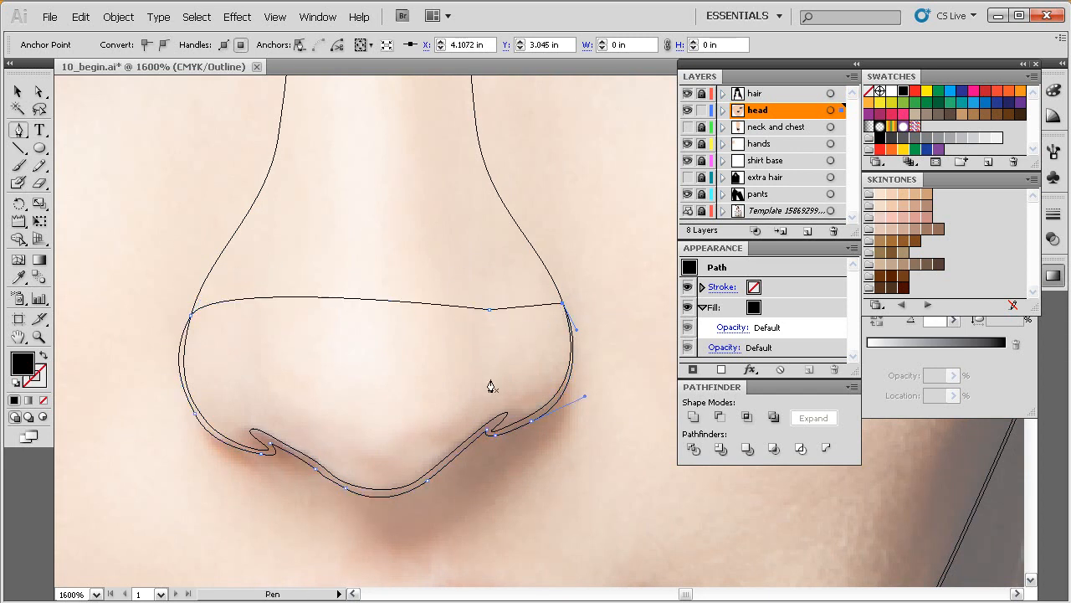
Refine the left wing curve of the new shape by adjusting the handles of its two wing anchors
{"action": "key", "text": "v"}
{"action": "key", "text": "a"}
{"action": "left_click", "coordinate": [195, 413]}
{"action": "left_click_drag", "start_coordinate": [435, 254], "coordinate": [148, 502]}
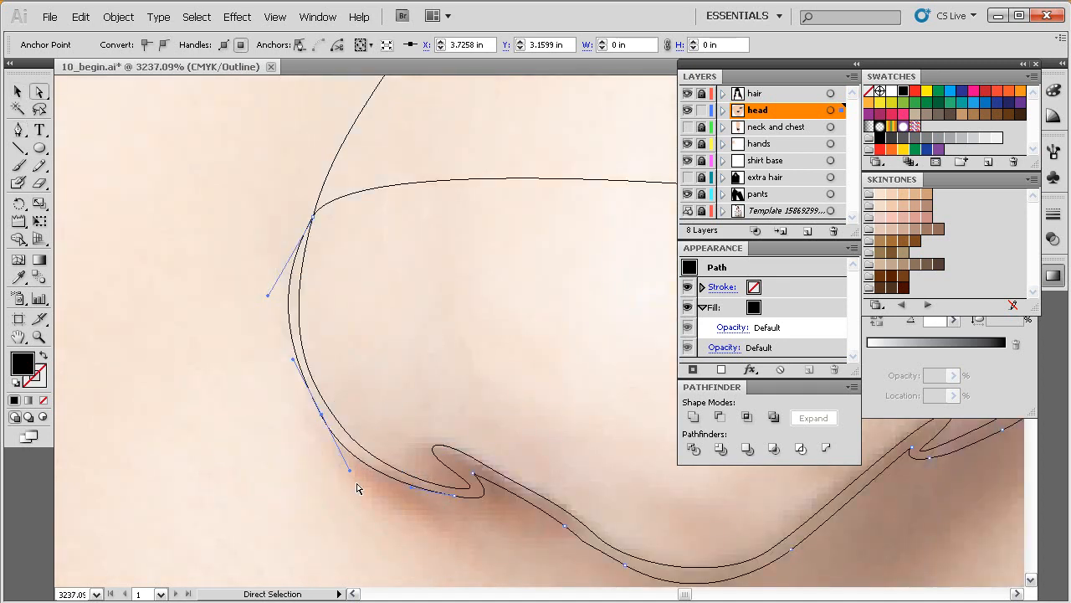
{"action": "left_click_drag", "start_coordinate": [351, 471], "coordinate": [356, 471]}
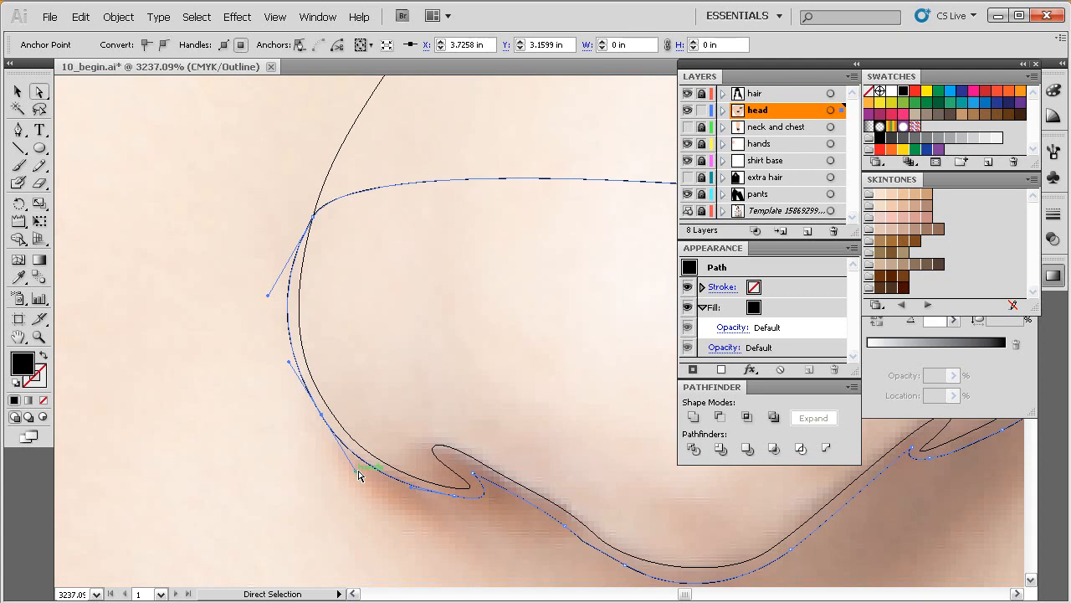
{"action": "left_click_drag", "start_coordinate": [268, 295], "coordinate": [280, 283]}
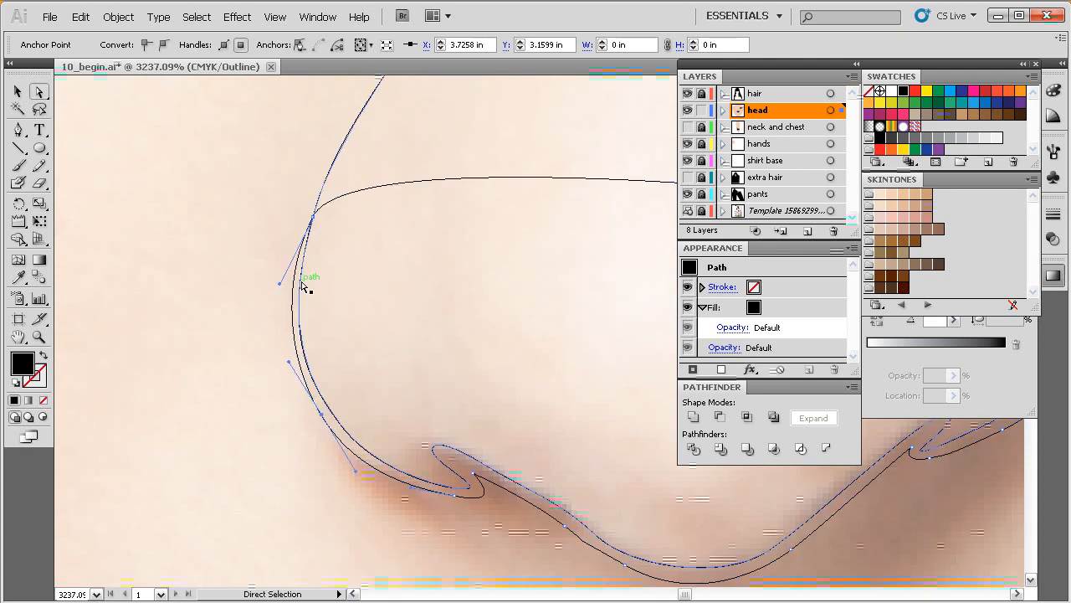
{"action": "left_click_drag", "start_coordinate": [509, 474], "coordinate": [483, 474]}
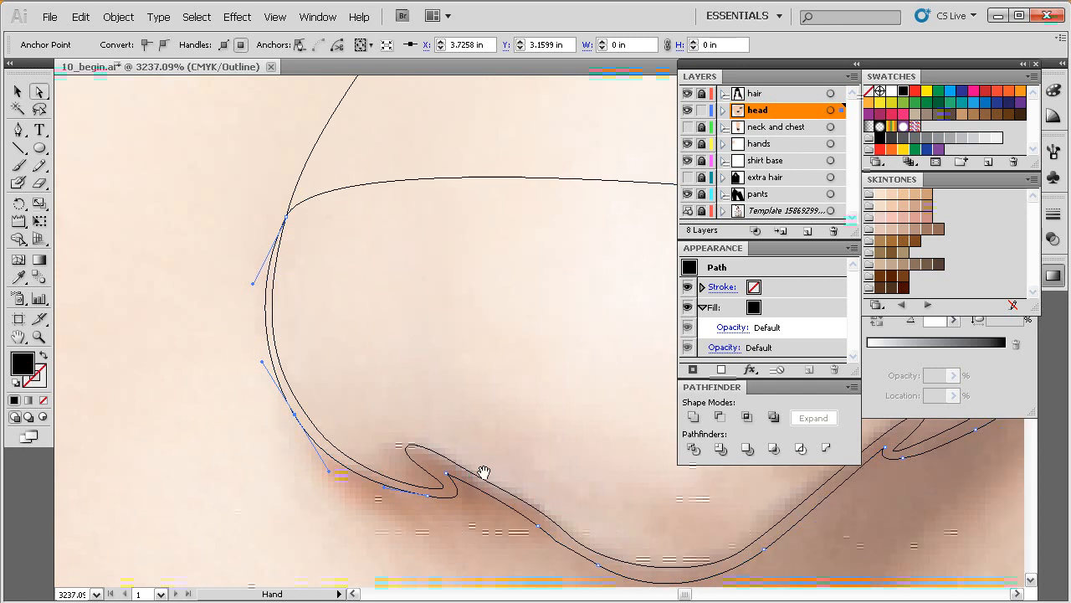
Return to preview mode, send the black shape behind the skin-colored nose shape, and deselect it to review the thin outline
{"action": "left_click", "coordinate": [579, 447], "text": "ctrl+alt"}
{"action": "left_click", "coordinate": [579, 447], "text": "ctrl+alt"}
{"action": "left_click", "coordinate": [580, 447], "text": "ctrl+alt"}
{"action": "left_click", "coordinate": [579, 447], "text": "ctrl+alt"}
{"action": "left_click_drag", "start_coordinate": [579, 447], "coordinate": [457, 363]}
{"action": "key", "text": "ctrl+y"}
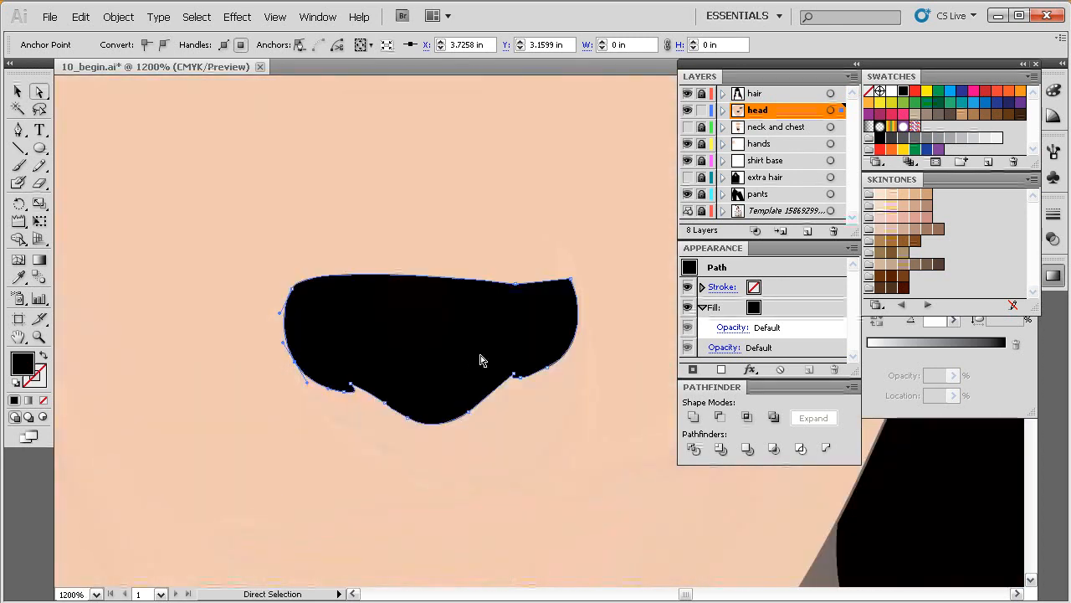
{"action": "key", "text": "ctrl+["}
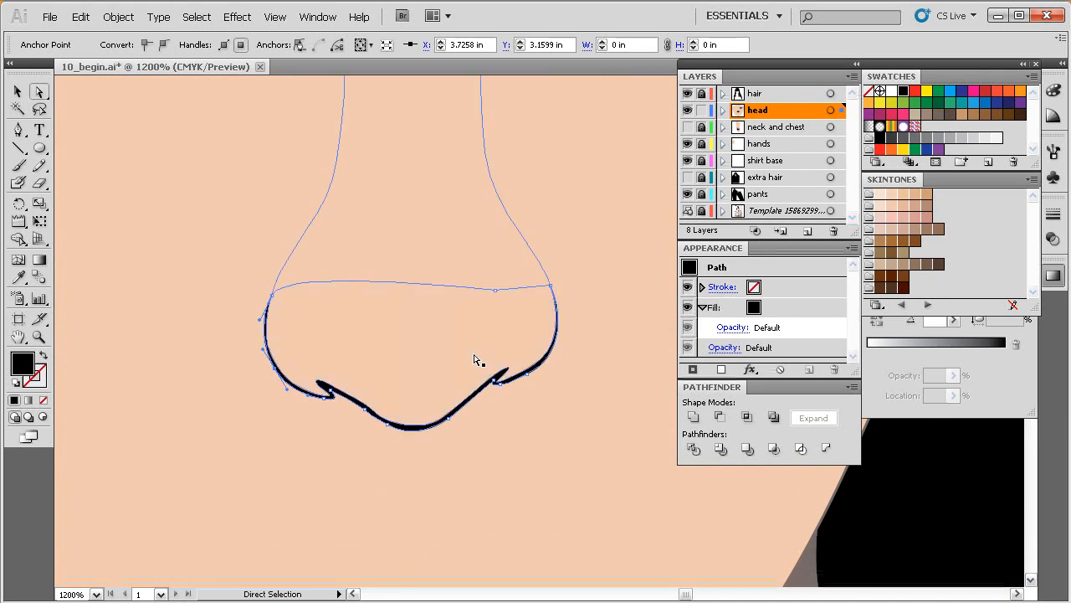
{"action": "key", "text": "ctrl+shift+a"}
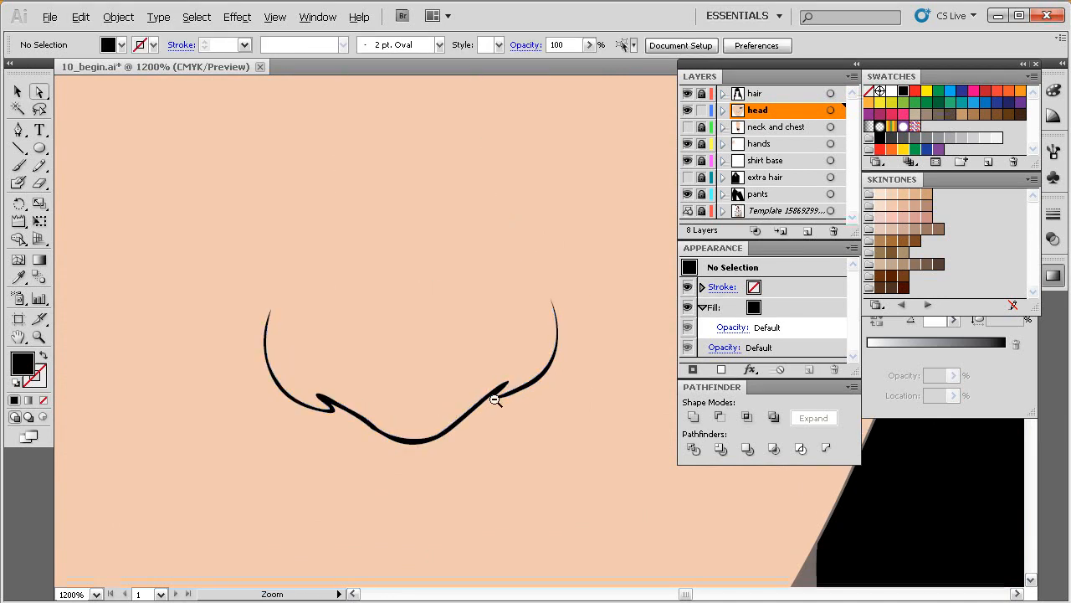
{"action": "left_click", "coordinate": [502, 395], "text": "ctrl+alt"}
{"action": "left_click_drag", "start_coordinate": [519, 393], "coordinate": [455, 419]}
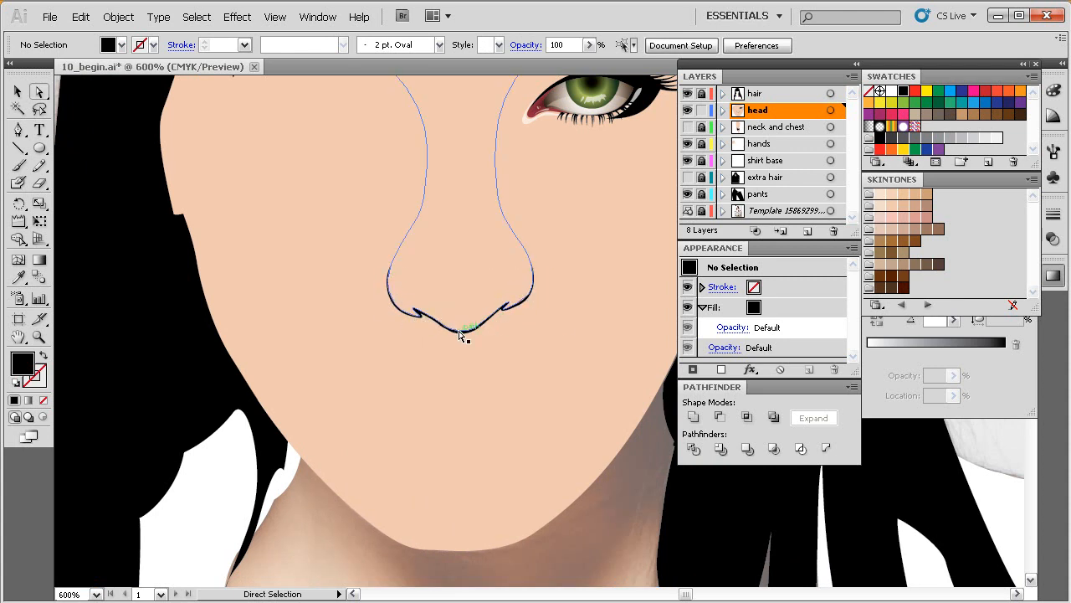
{"action": "left_click_drag", "start_coordinate": [470, 328], "coordinate": [439, 341]}
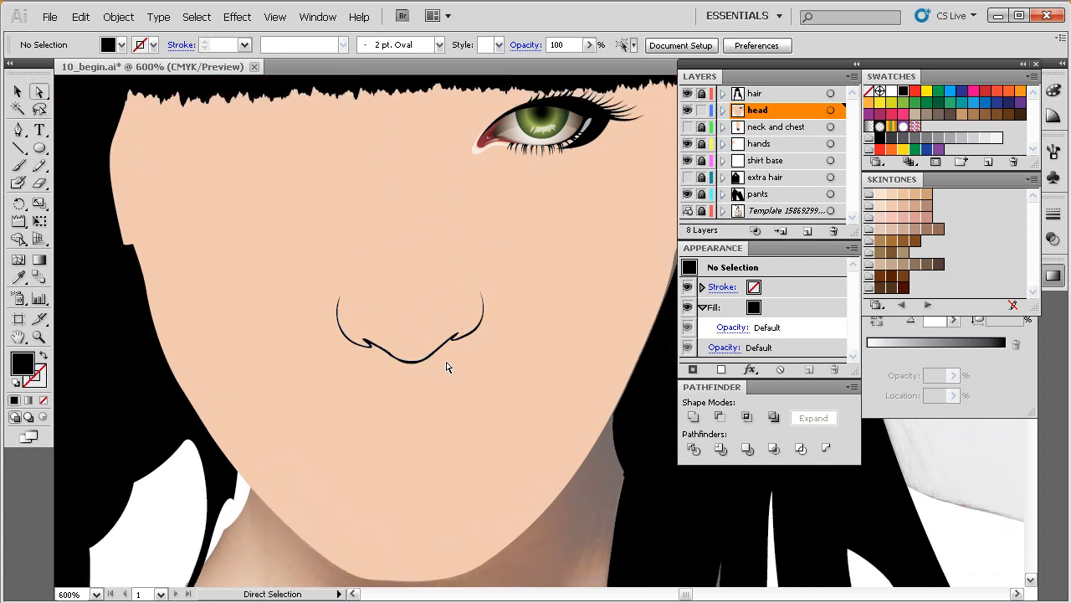
In outline mode, select both nose shapes and subtract the skin-colored one from the black one with Minus Front
{"action": "left_click_drag", "start_coordinate": [600, 186], "coordinate": [309, 456]}
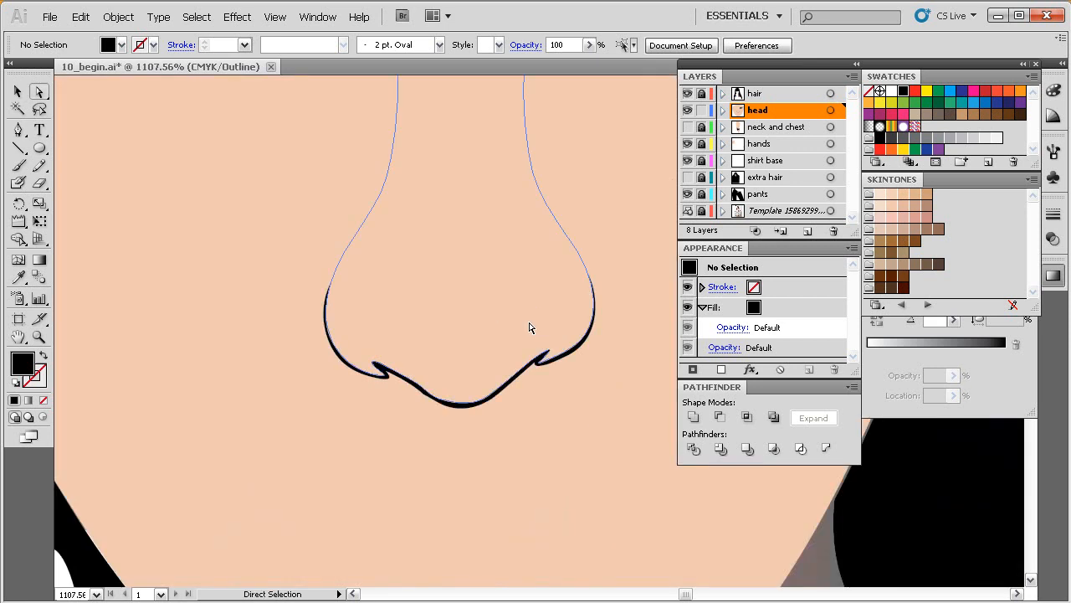
{"action": "key", "text": "ctrl+y"}
{"action": "left_click", "coordinate": [552, 277]}
{"action": "left_click", "coordinate": [550, 302]}
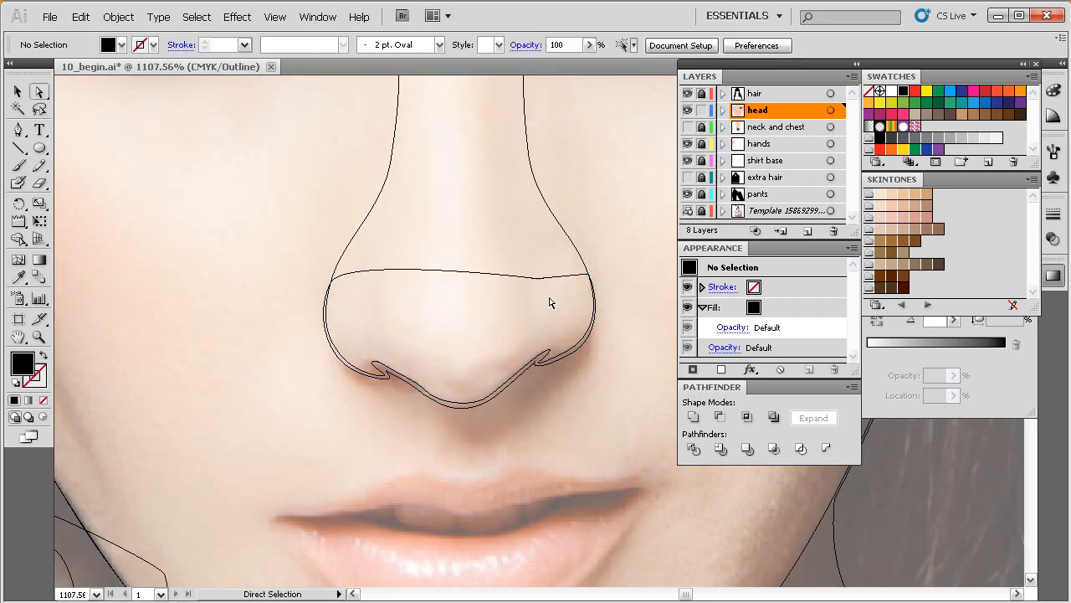
{"action": "key", "text": "v"}
{"action": "left_click", "coordinate": [552, 277]}
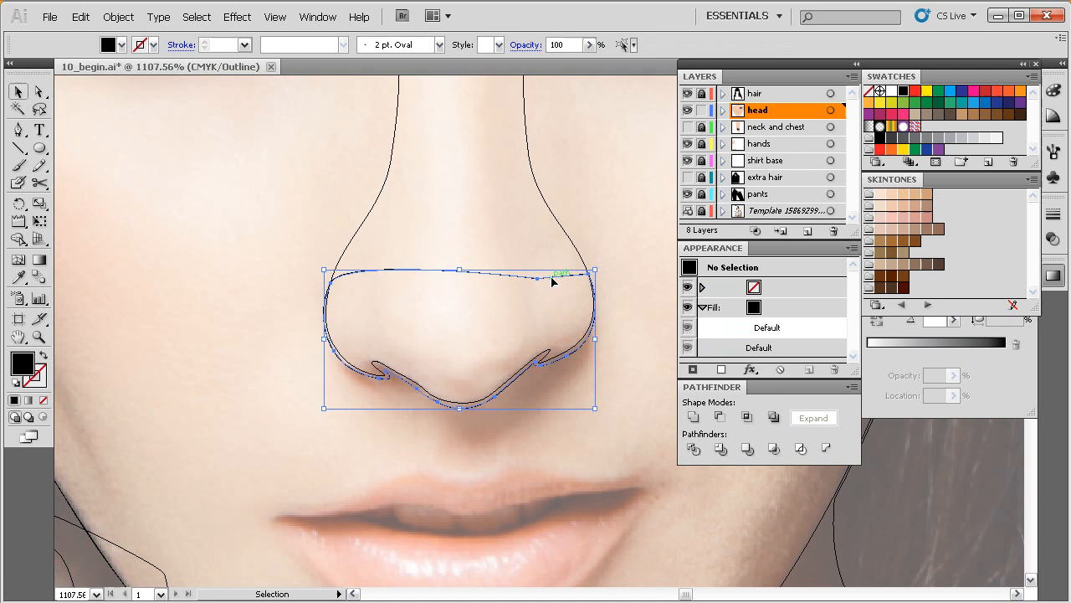
{"action": "left_click", "coordinate": [569, 228], "text": "shift"}
{"action": "left_click_drag", "start_coordinate": [574, 335], "coordinate": [534, 341]}
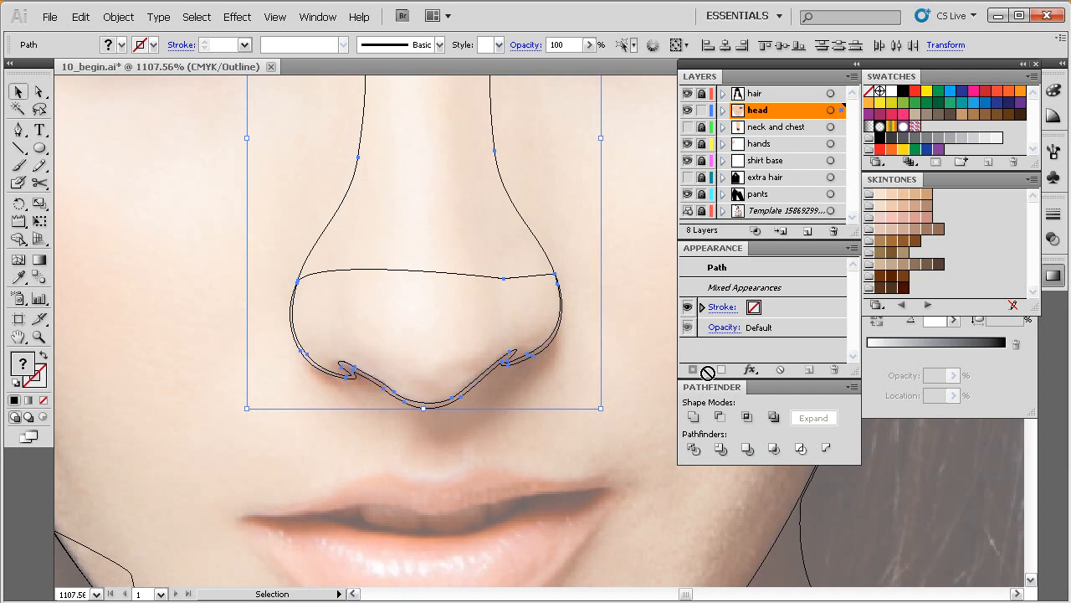
{"action": "left_click", "coordinate": [615, 248]}
{"action": "left_click", "coordinate": [542, 239]}
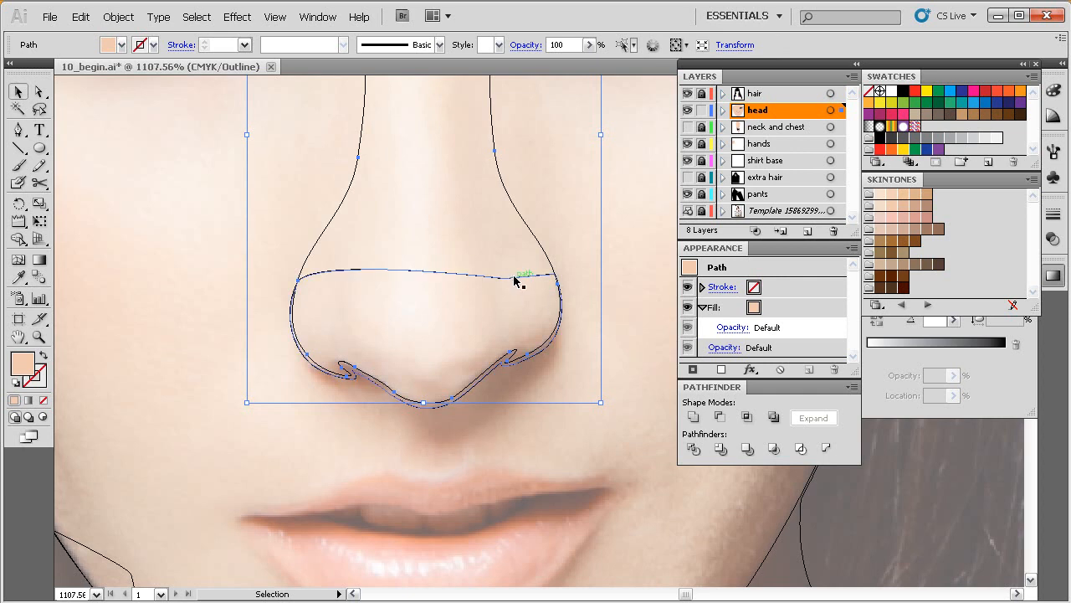
{"action": "left_click", "coordinate": [553, 309], "text": "shift"}
{"action": "left_click", "coordinate": [719, 416]}
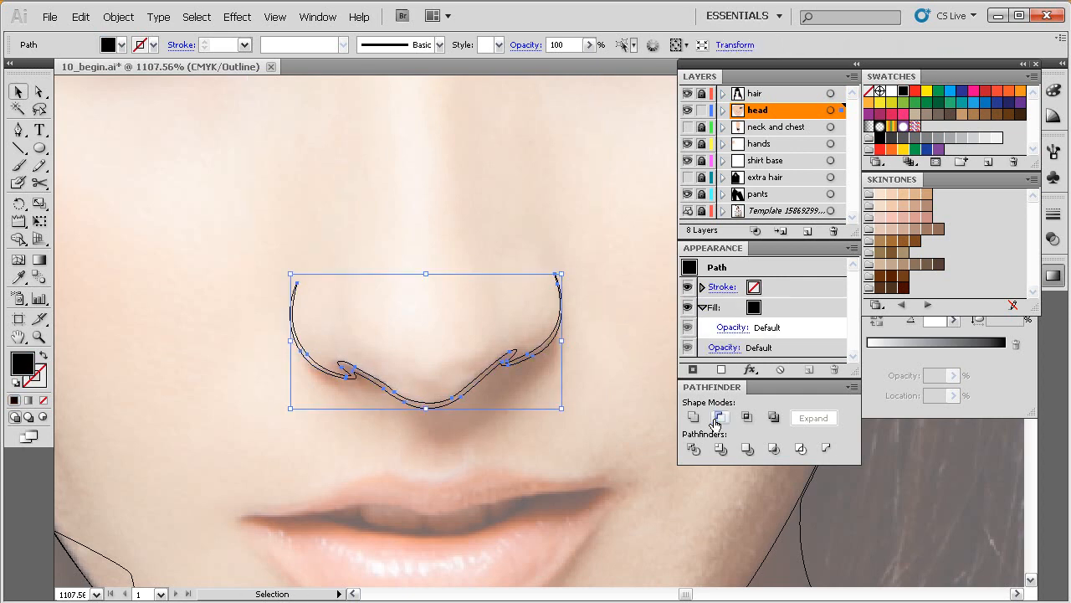
Bring the full skin-colored nose shape back in place over the outline, and remove it again
{"action": "scroll", "coordinate": [505, 352], "scroll_direction": "up", "scroll_amount": 1}
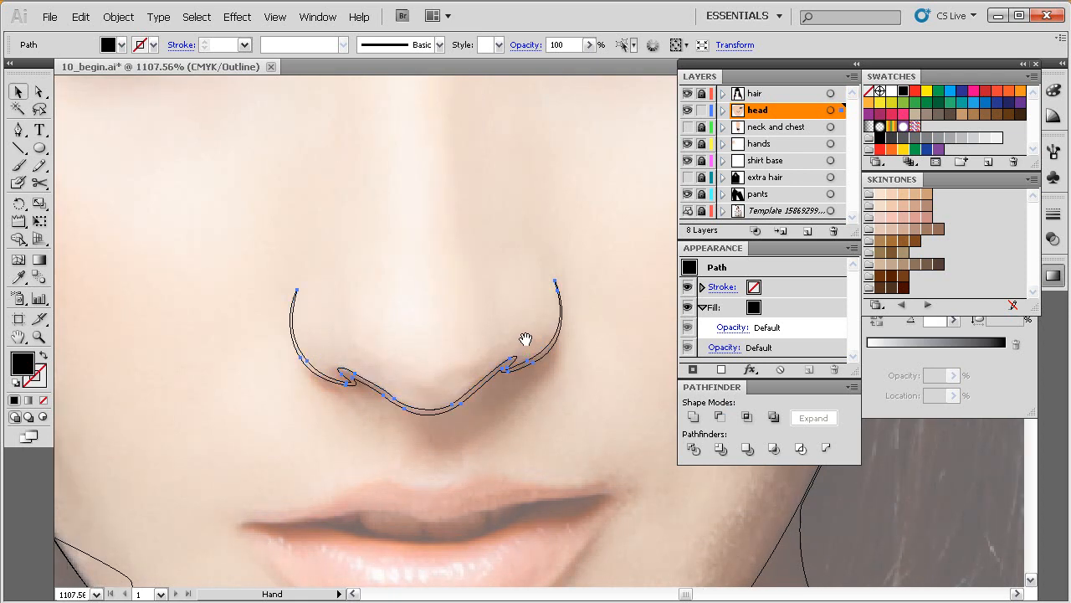
{"action": "key", "text": "a"}
{"action": "key", "text": "ctrl+z"}
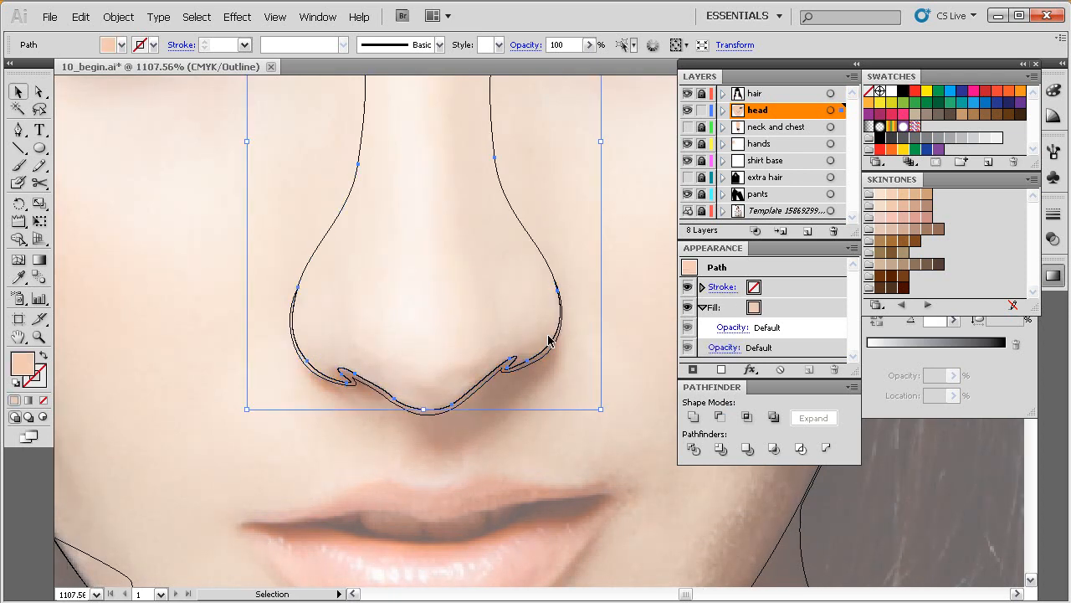
{"action": "left_click", "coordinate": [546, 338], "text": "ctrl+alt"}
{"action": "left_click", "coordinate": [548, 339], "text": "ctrl+alt"}
{"action": "left_click", "coordinate": [548, 339], "text": "ctrl+alt"}
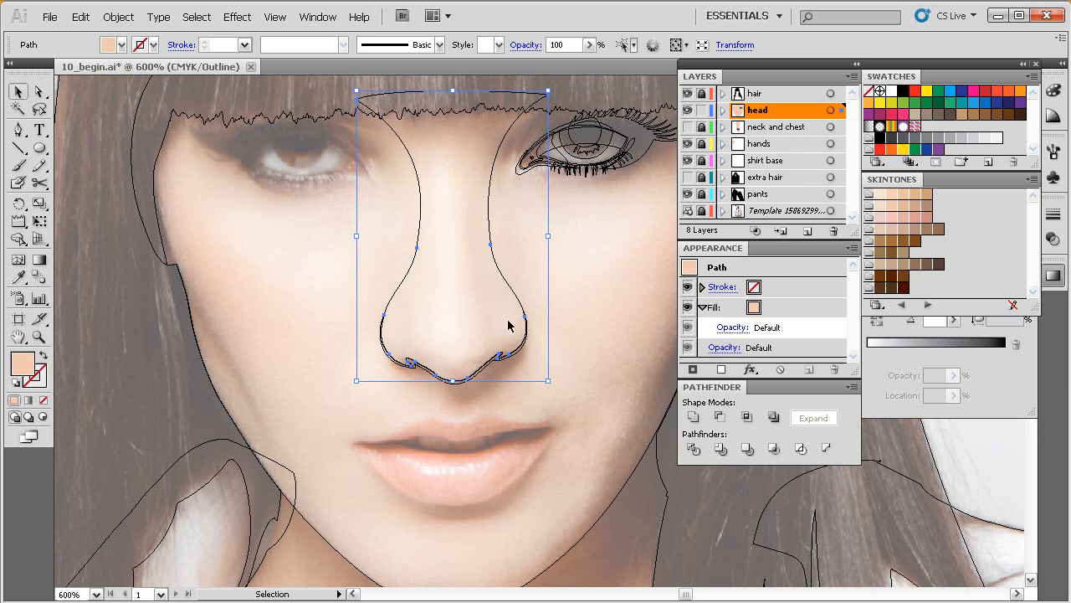
{"action": "key", "text": "ctrl+shift+a"}
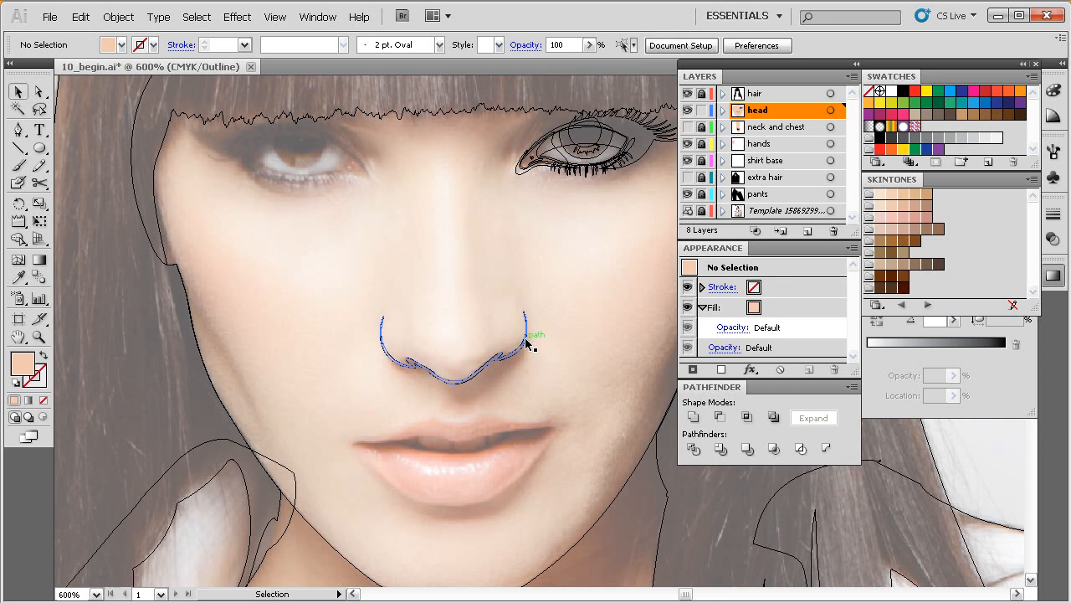
Hide the black nose outline to examine the shading along the underside of the nose in the template photo
{"action": "left_click", "coordinate": [519, 355]}
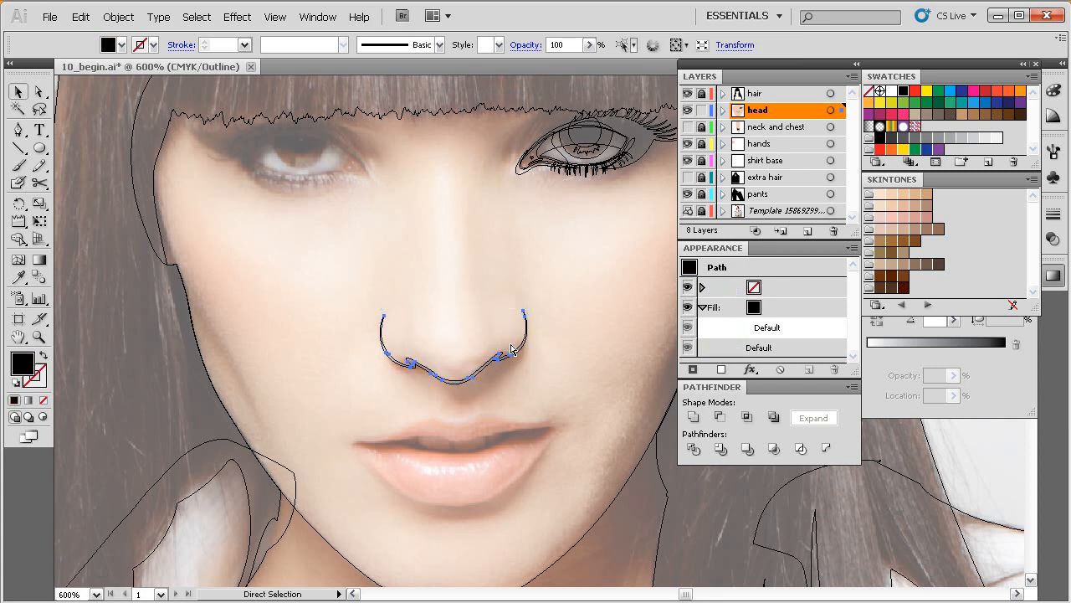
{"action": "key", "text": "ctrl+3"}
{"action": "left_click_drag", "start_coordinate": [508, 366], "coordinate": [495, 364]}
{"action": "left_click_drag", "start_coordinate": [595, 237], "coordinate": [324, 440]}
{"action": "left_click_drag", "start_coordinate": [559, 343], "coordinate": [486, 319]}
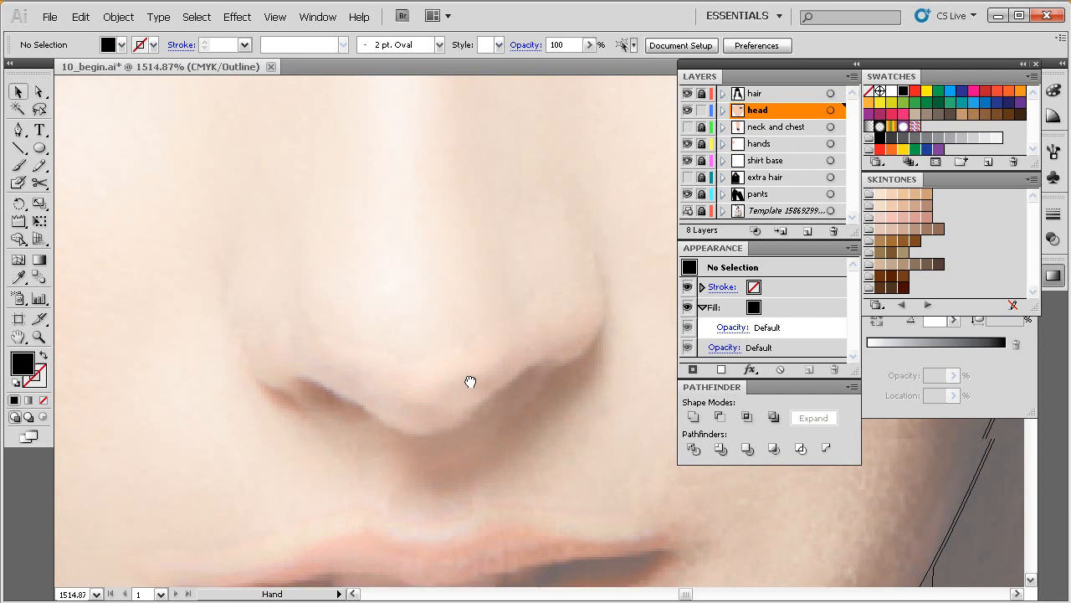
{"action": "key", "text": "ctrl+minus"}
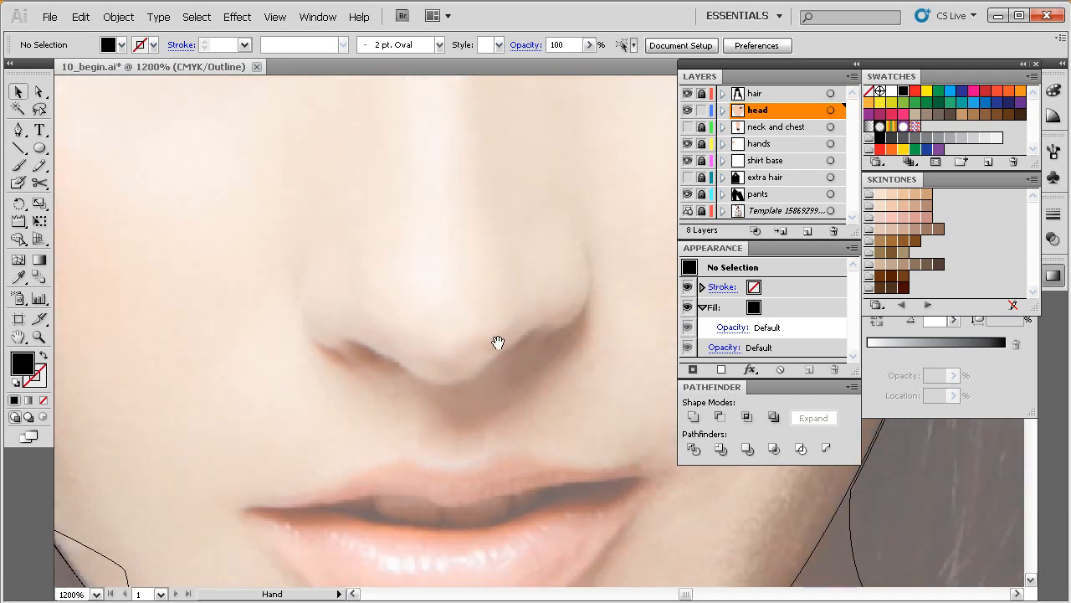
Show all hidden objects again and deselect the nose shapes
{"action": "key", "text": "ctrl+alt+3"}
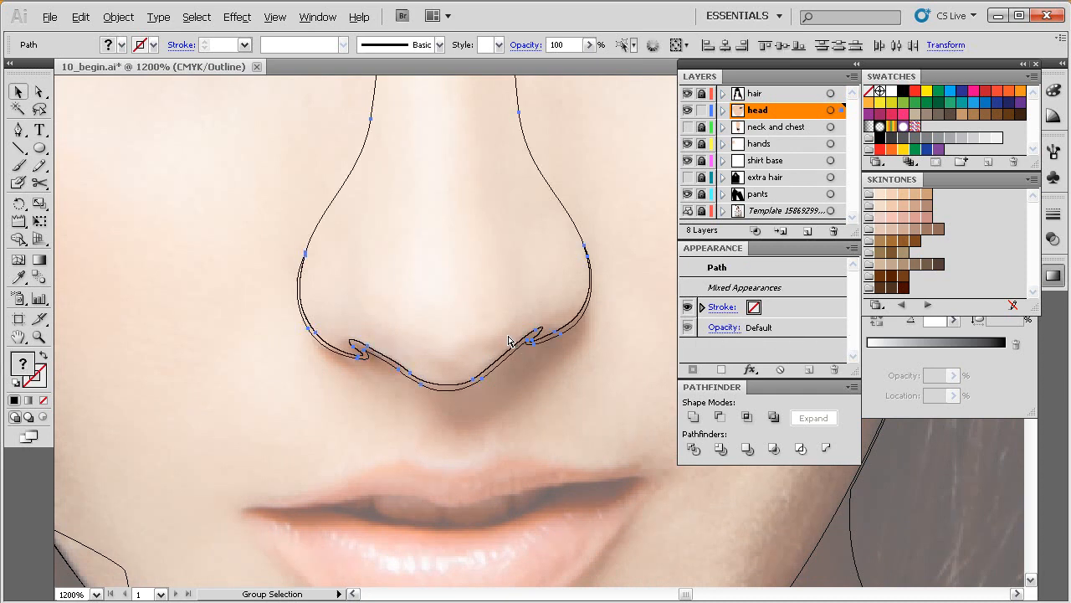
{"action": "left_click_drag", "start_coordinate": [508, 368], "coordinate": [488, 382]}
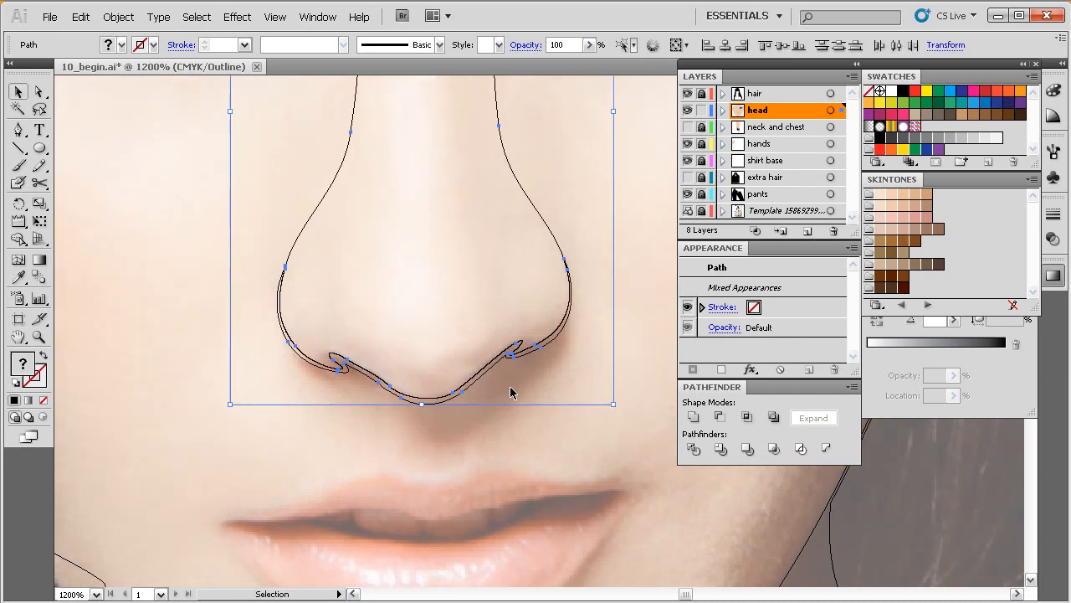
{"action": "left_click", "coordinate": [510, 392]}
{"action": "left_click", "coordinate": [479, 384]}
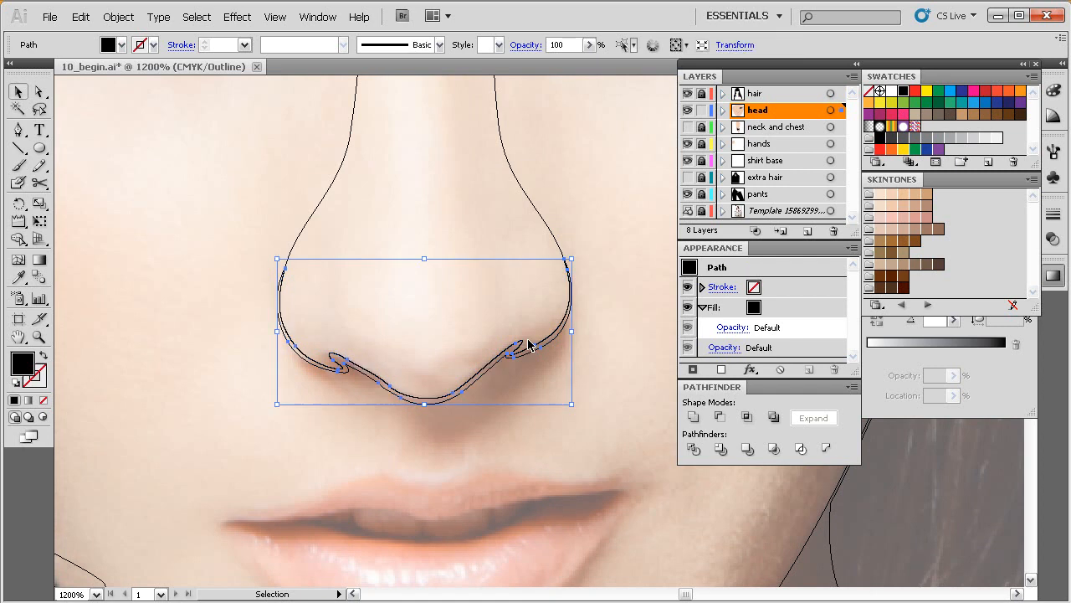
{"action": "left_click", "coordinate": [475, 432]}
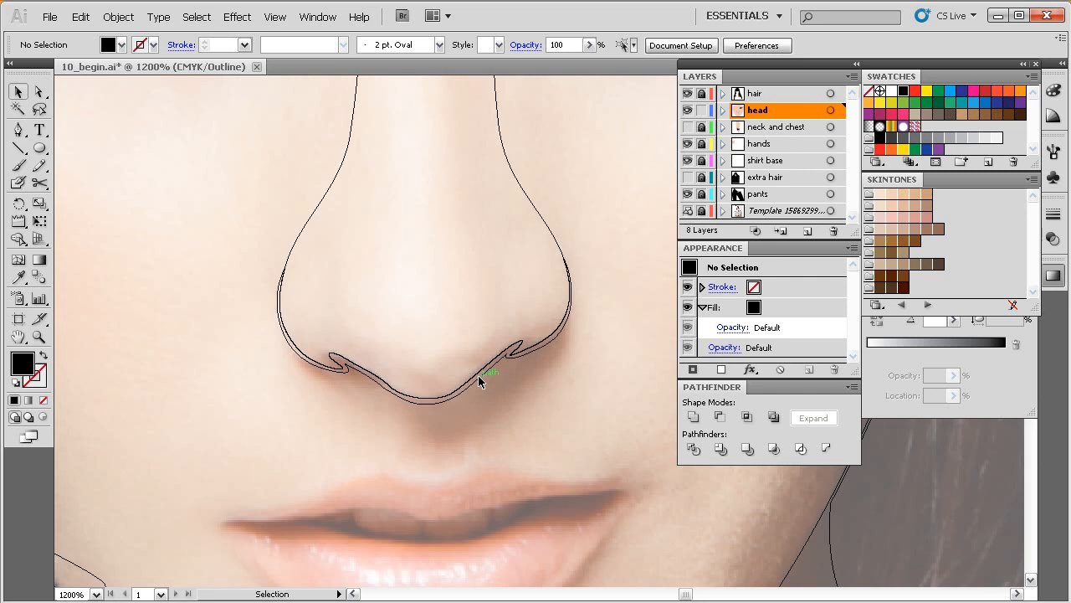
{"action": "left_click_drag", "start_coordinate": [510, 371], "coordinate": [497, 382]}
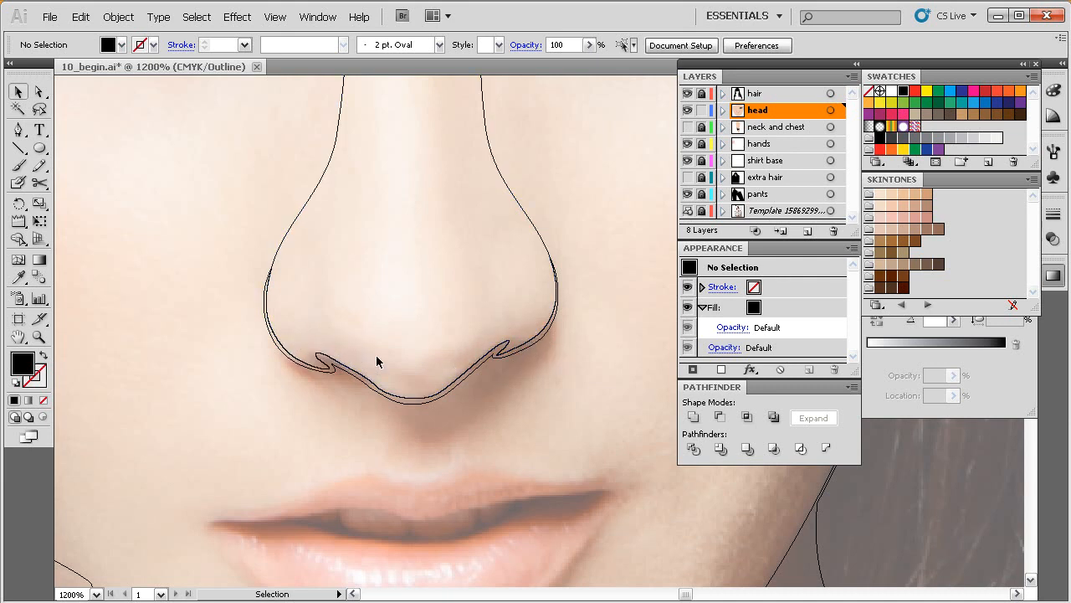
Draw a closed freehand shadow shape with the Pencil tool around the underside of the nose, about 0.4 in wide and 0.16 in high
{"action": "key", "text": "n"}
{"action": "key", "text": "space"}
{"action": "left_click_drag", "start_coordinate": [475, 371], "coordinate": [471, 390]}
{"action": "key", "text": "ctrl+space"}
{"action": "left_click_drag", "start_coordinate": [639, 128], "coordinate": [213, 485]}
{"action": "left_click_drag", "start_coordinate": [573, 399], "coordinate": [410, 354]}
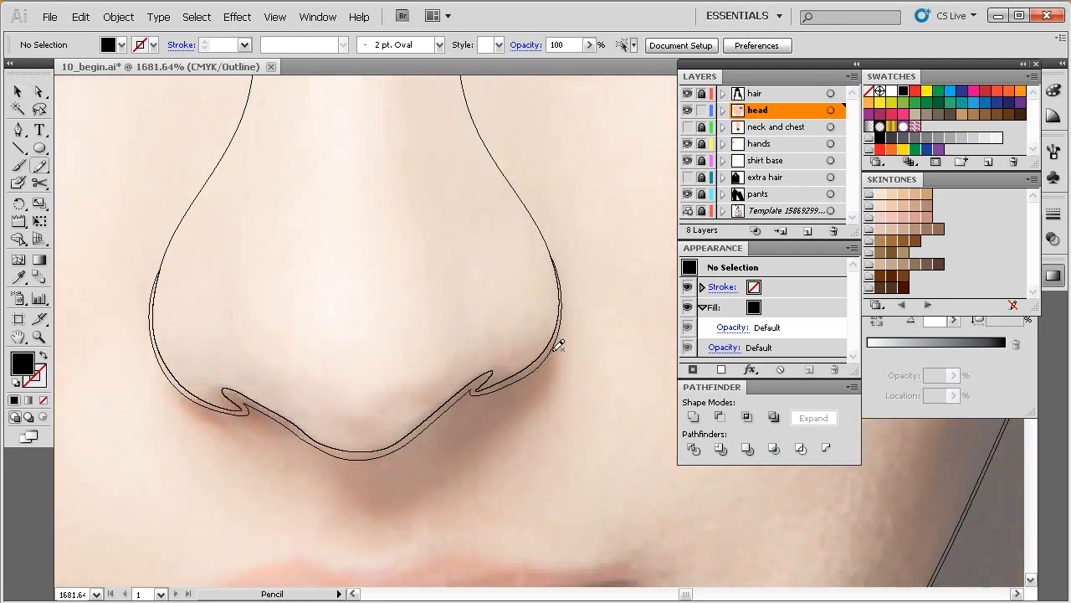
{"action": "mouse_move", "coordinate": [566, 350]}
{"action": "left_mouse_down"}
{"action": "mouse_move", "coordinate": [559, 316]}
{"action": "mouse_move", "coordinate": [532, 323]}
{"action": "mouse_move", "coordinate": [373, 400]}
{"action": "mouse_move", "coordinate": [261, 352]}
{"action": "mouse_move", "coordinate": [210, 364]}
{"action": "mouse_move", "coordinate": [160, 353]}
{"action": "mouse_move", "coordinate": [172, 407]}
{"action": "mouse_move", "coordinate": [241, 453]}
{"action": "left_mouse_up"}
{"action": "mouse_move", "coordinate": [466, 451]}
{"action": "left_mouse_down"}
{"action": "mouse_move", "coordinate": [515, 426]}
{"action": "mouse_move", "coordinate": [569, 361]}
{"action": "left_mouse_up"}
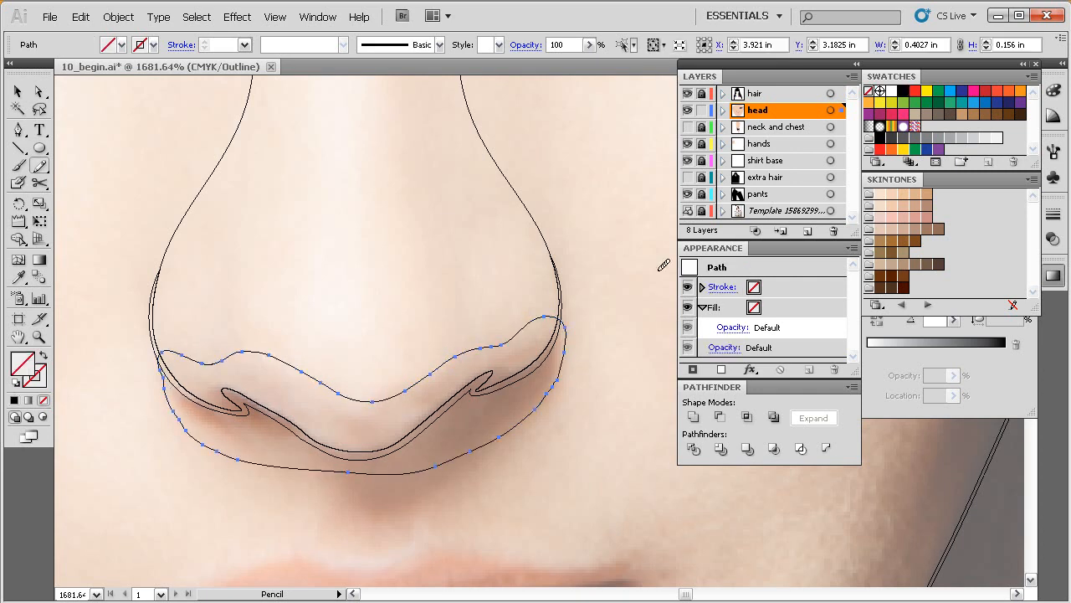
Check the shadow shape's fit around the nostrils and return to preview mode to review it against the black outline
{"action": "left_click_drag", "start_coordinate": [445, 403], "coordinate": [435, 402]}
{"action": "left_click_drag", "start_coordinate": [587, 262], "coordinate": [347, 483]}
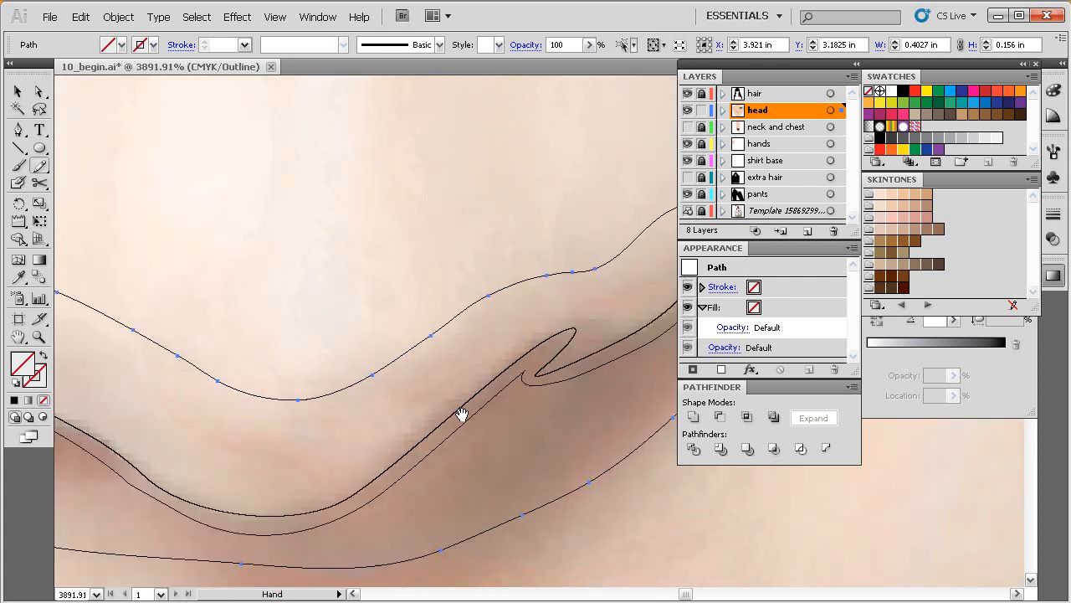
{"action": "left_click", "coordinate": [524, 384], "text": "ctrl+alt"}
{"action": "left_click", "coordinate": [524, 385], "text": "ctrl+alt"}
{"action": "left_click", "coordinate": [523, 385], "text": "ctrl+alt"}
{"action": "left_click_drag", "start_coordinate": [536, 352], "coordinate": [486, 425]}
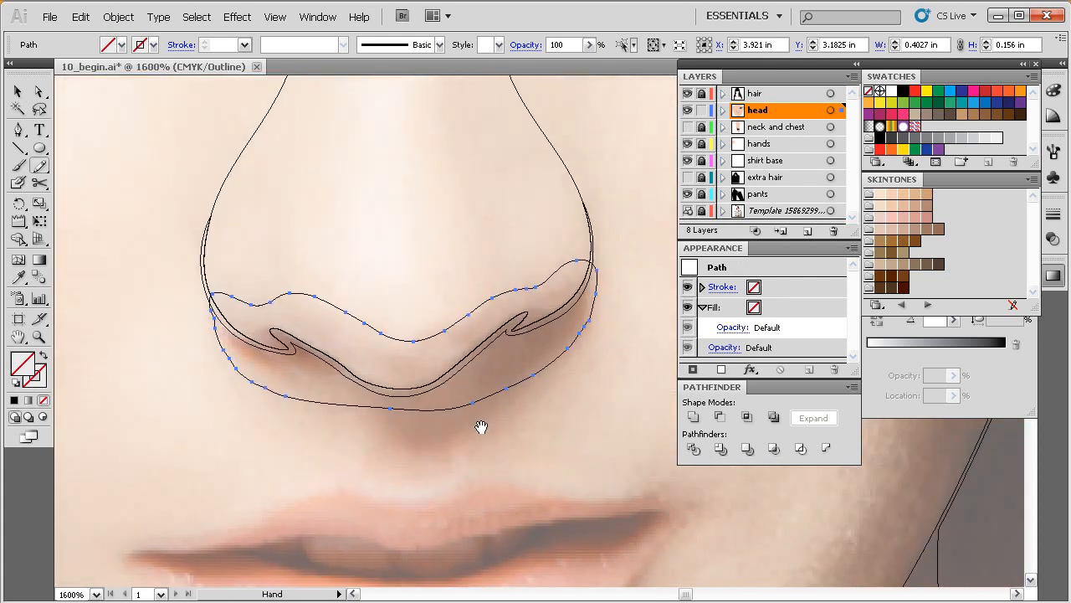
{"action": "key", "text": "ctrl"}
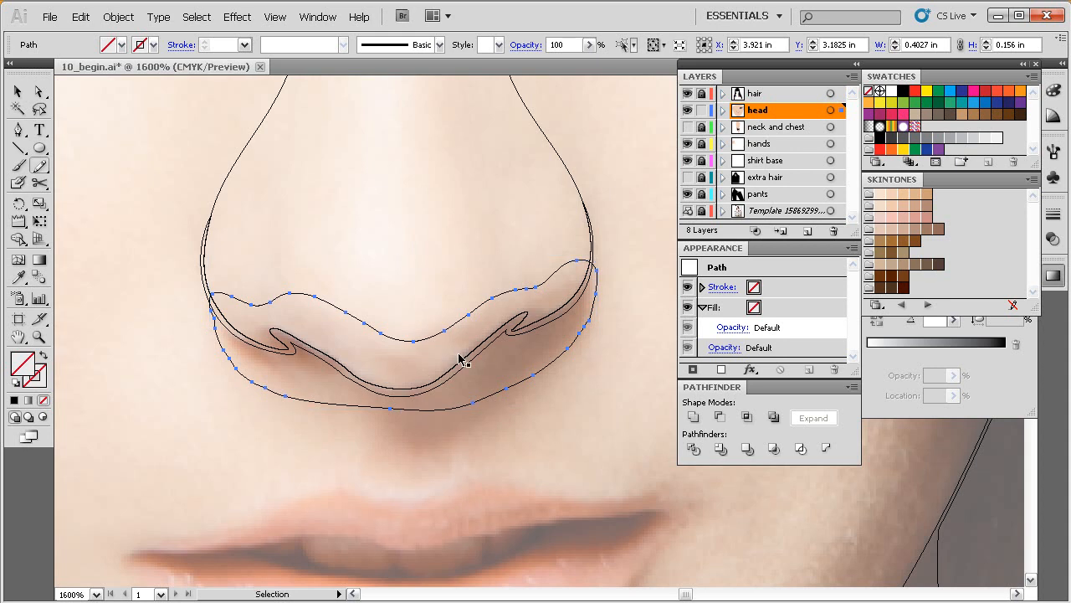
{"action": "key", "text": "ctrl+y"}
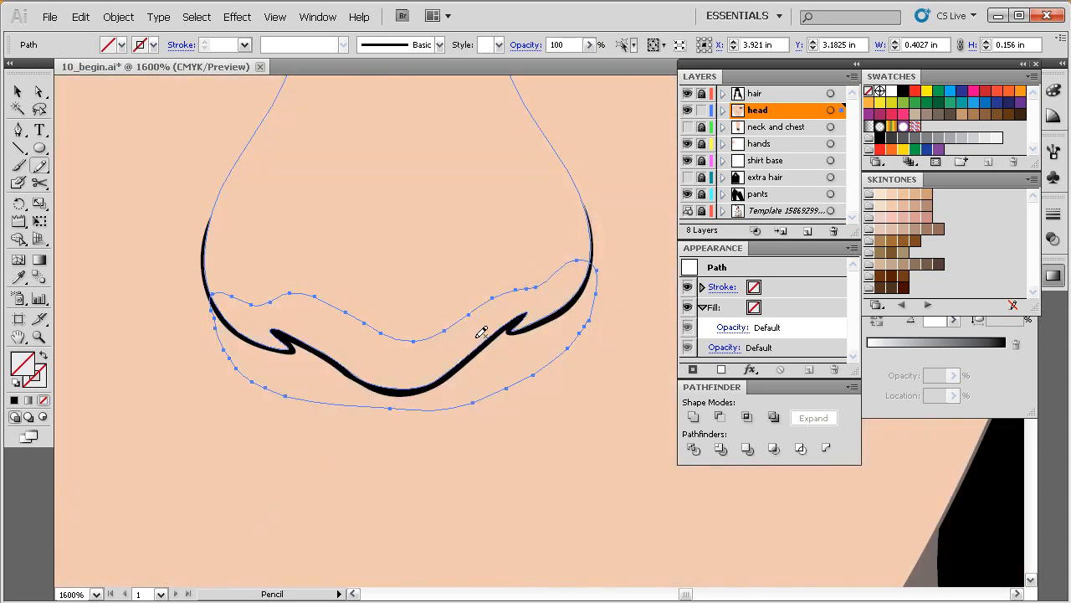
Select only the skin-colored nose shape, leaving the shadow shape out of the selection, and copy it
{"action": "key", "text": "v"}
{"action": "key", "text": "space"}
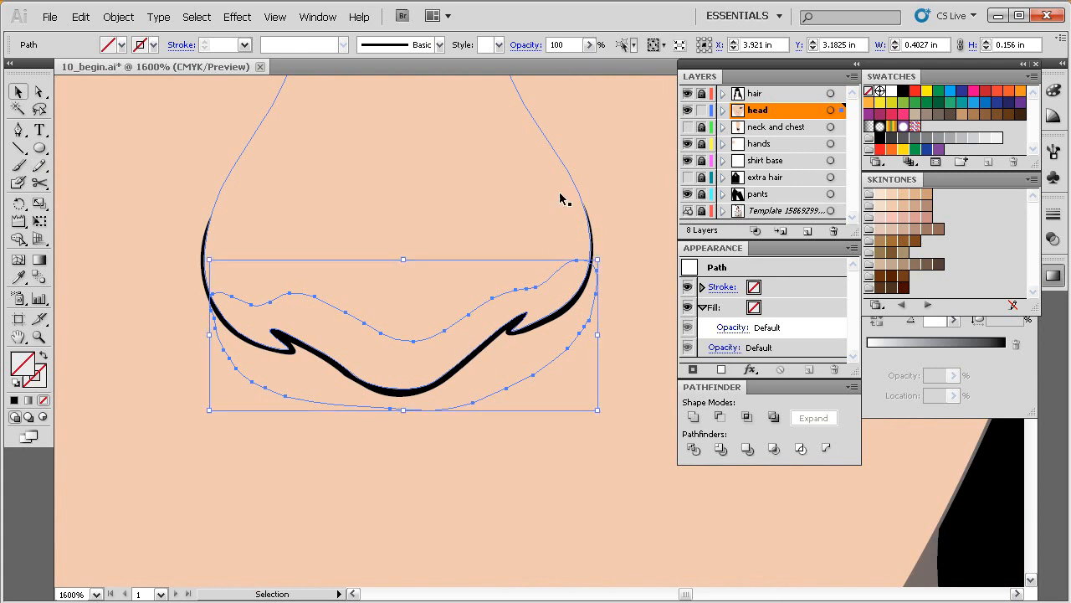
{"action": "left_click", "coordinate": [560, 157], "text": "shift"}
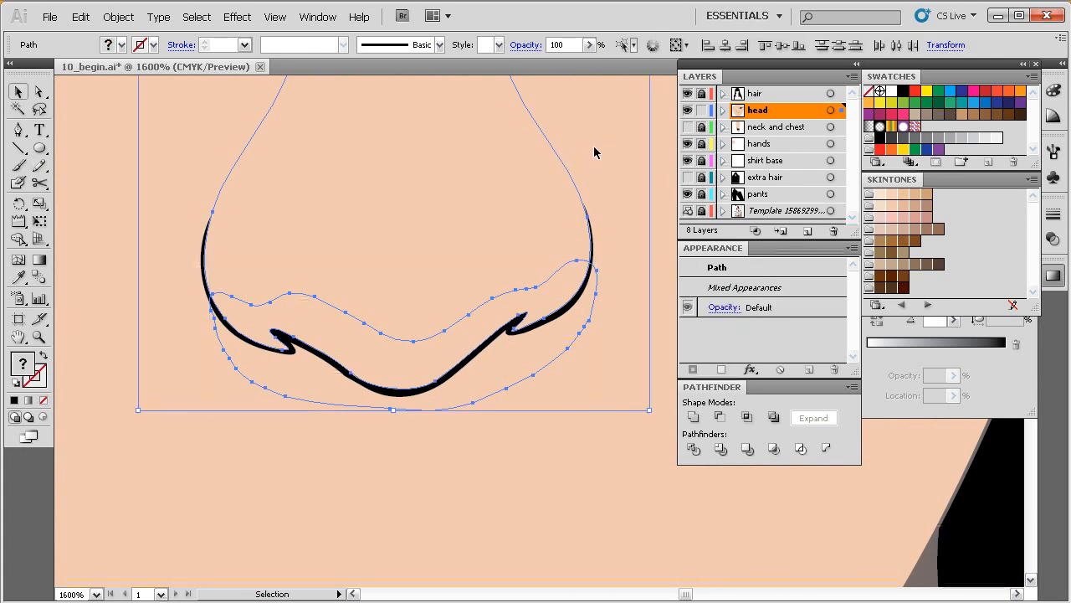
{"action": "left_click", "coordinate": [608, 170]}
{"action": "left_click", "coordinate": [575, 176]}
{"action": "key", "text": "ctrl"}
{"action": "key", "text": "ctrl"}
Add the shadow shape to the nose selection in outline mode, return to preview, and trim it to the nose with Pathfinder Intersect
{"action": "key", "text": "ctrl+y"}
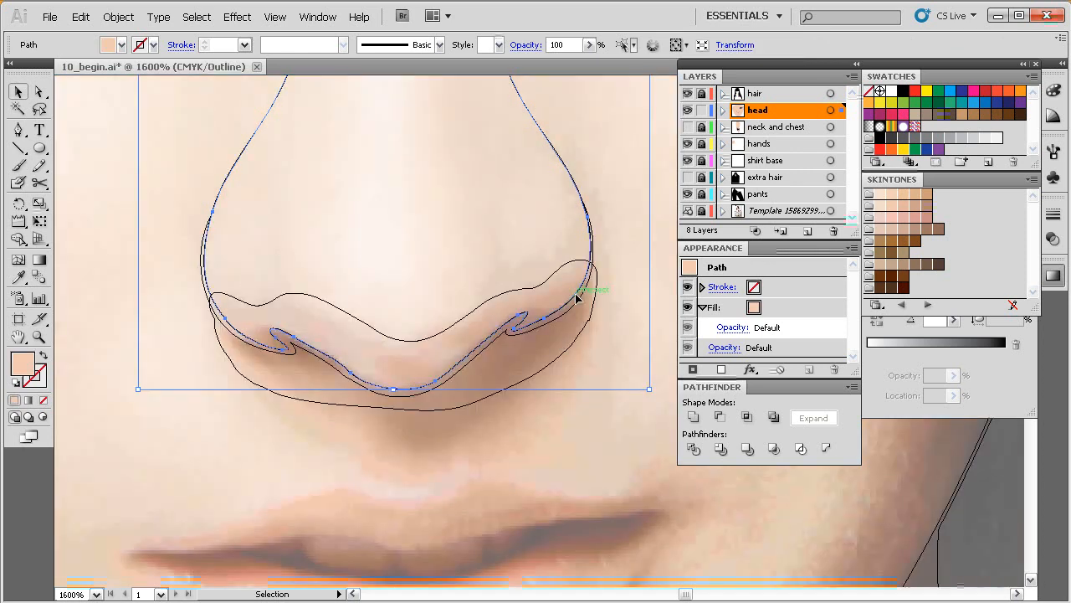
{"action": "left_click", "coordinate": [559, 357], "text": "shift"}
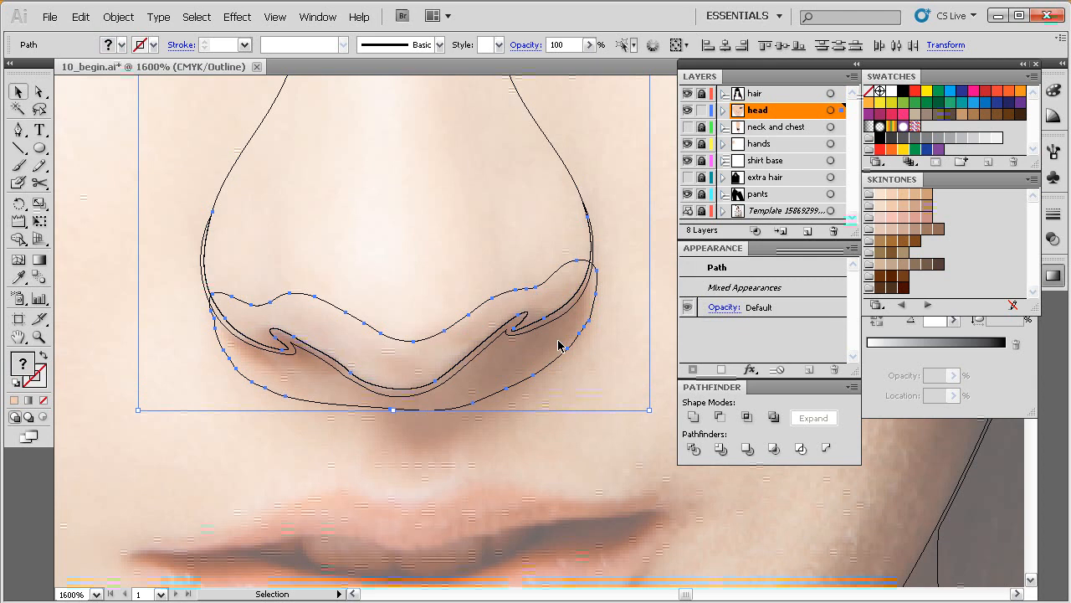
{"action": "key", "text": "ctrl+y"}
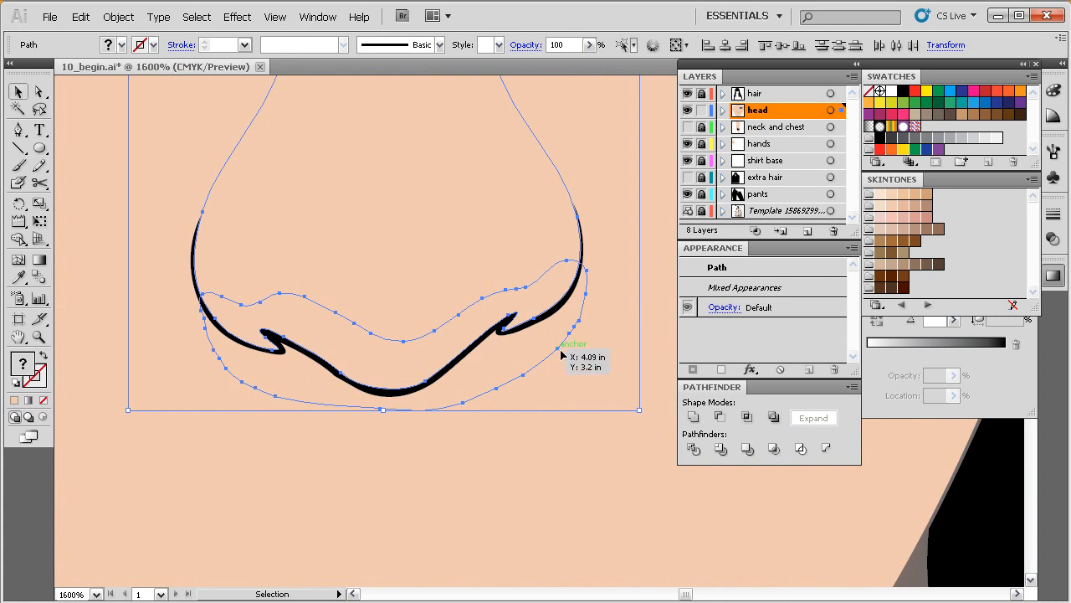
{"action": "left_click", "coordinate": [747, 417]}
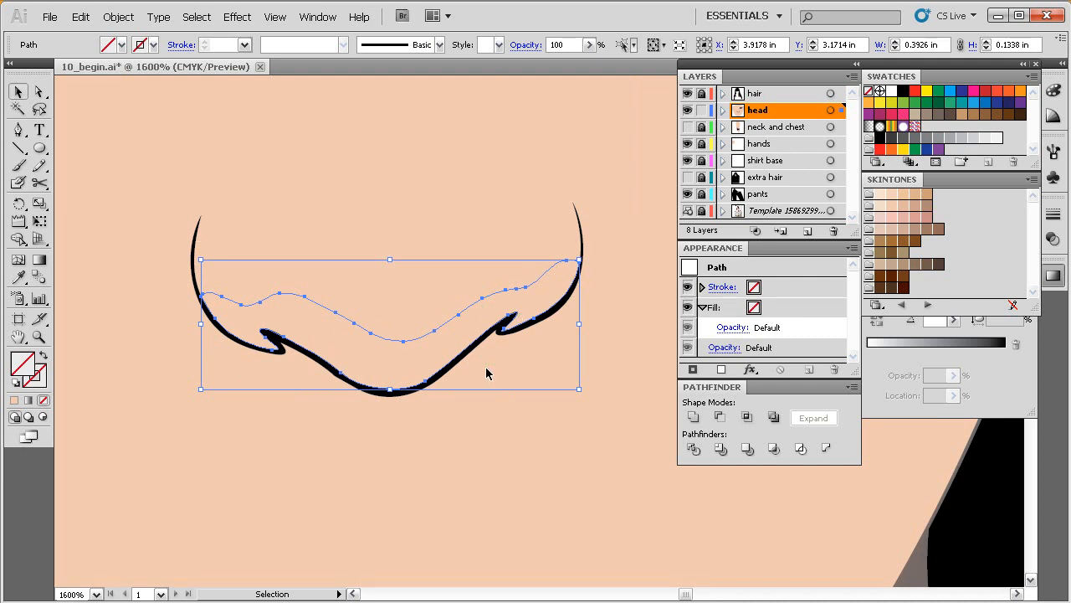
Bring the full skin-colored nose shape back in place, and select the trimmed shadow shape by its path in outline mode
{"action": "key", "text": "ctrl+z"}
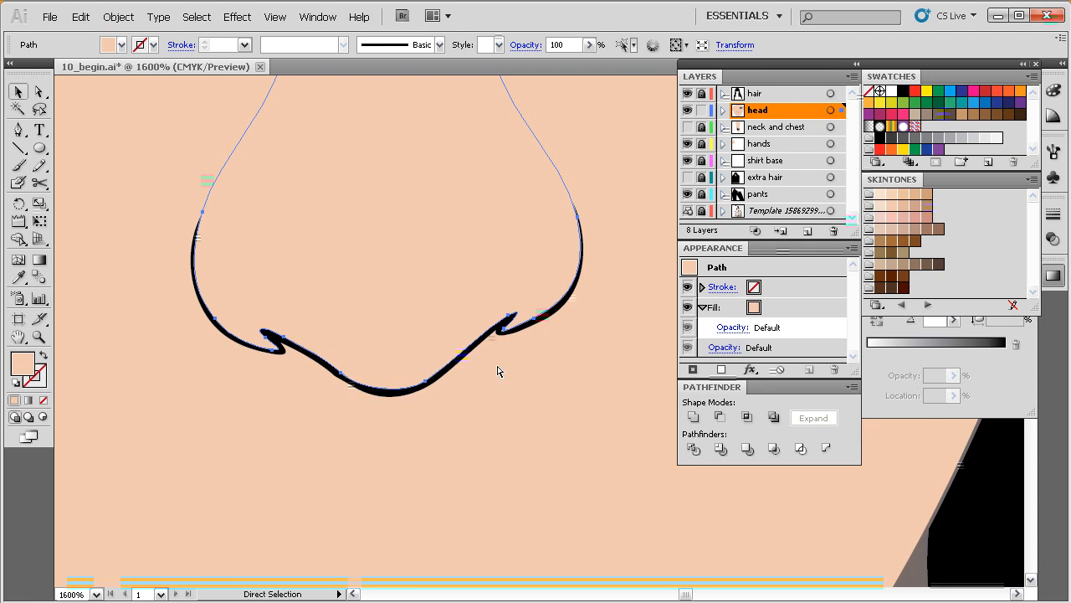
{"action": "key", "text": "v"}
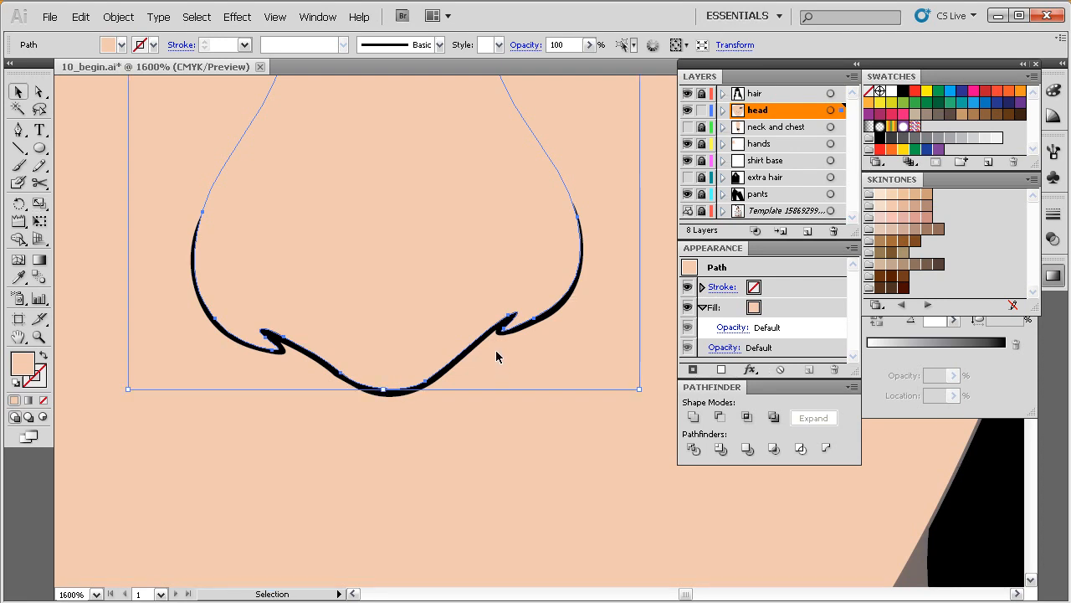
{"action": "key", "text": "ctrl+y"}
{"action": "left_click", "coordinate": [485, 299], "text": "ctrl"}
{"action": "left_click", "coordinate": [490, 323], "text": "ctrl+alt"}
{"action": "key", "text": "ctrl+y"}
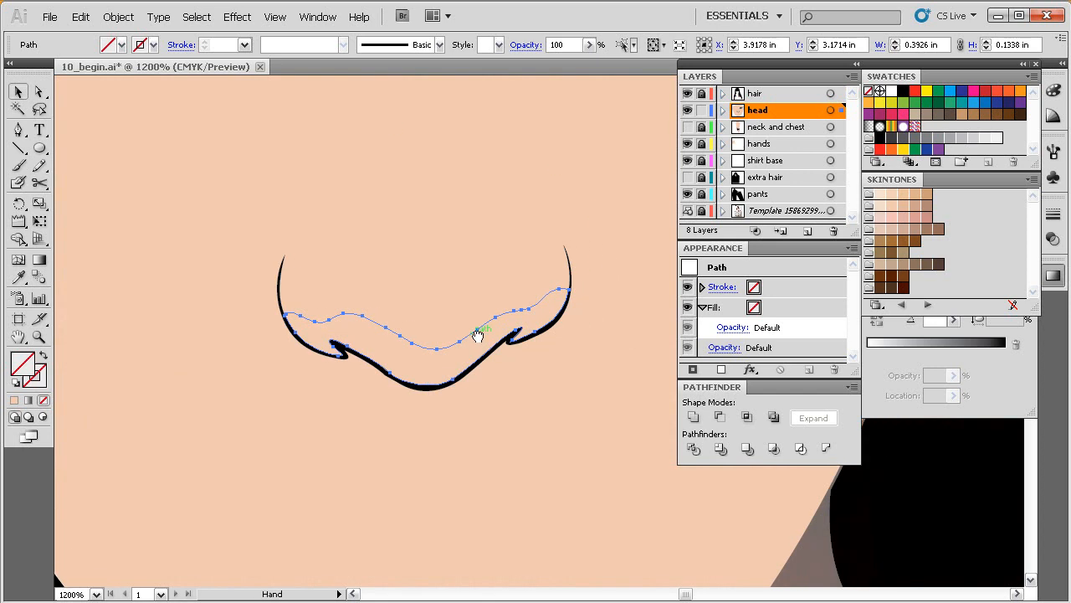
Fill the trimmed shadow shape with a radial gradient from a light skin tone at the center to a medium brown skin tone outside
{"action": "left_click", "coordinate": [491, 339], "text": "ctrl+alt"}
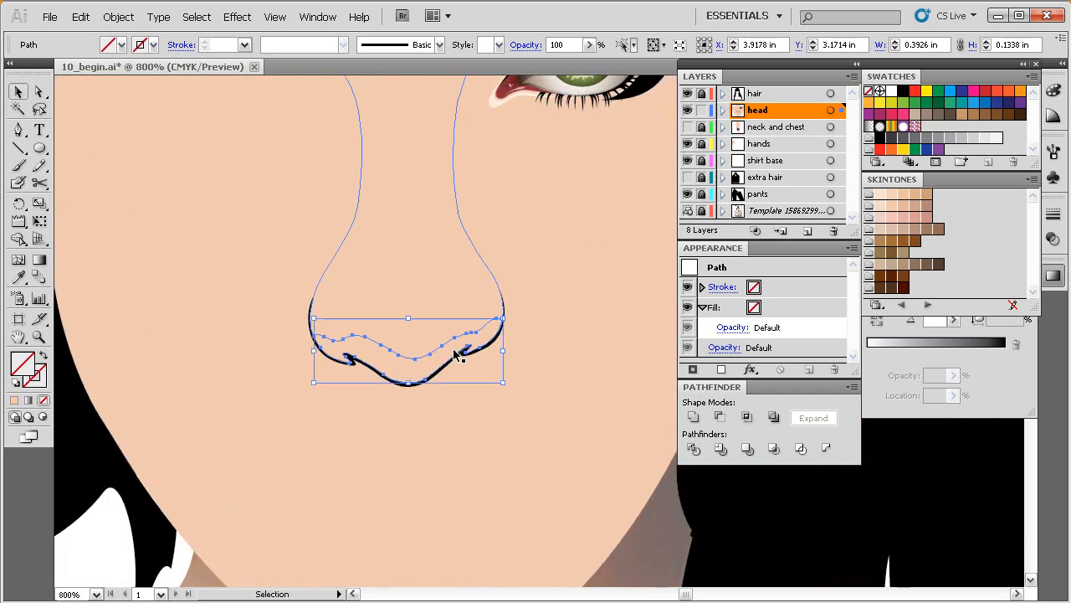
{"action": "left_click_drag", "start_coordinate": [521, 393], "coordinate": [521, 383]}
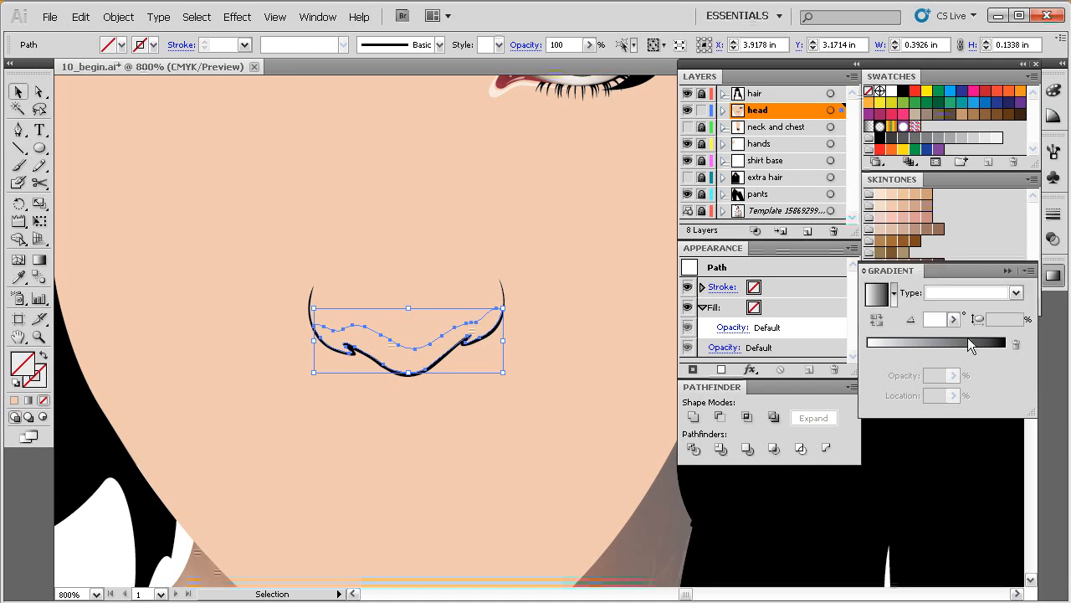
{"action": "left_click_drag", "start_coordinate": [906, 277], "coordinate": [911, 339]}
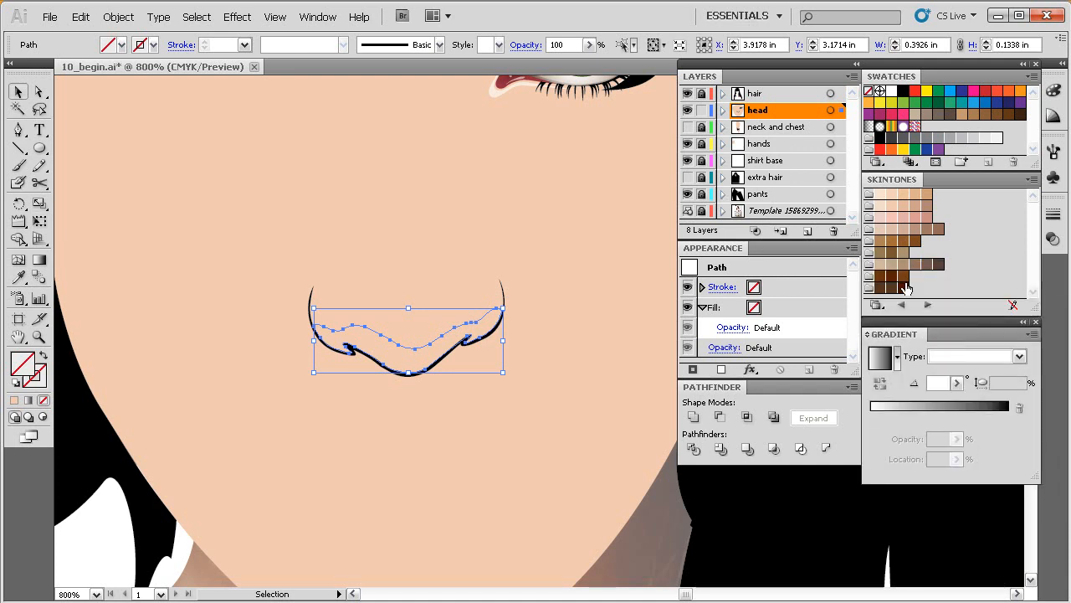
{"action": "left_click", "coordinate": [956, 357]}
{"action": "left_click", "coordinate": [956, 377]}
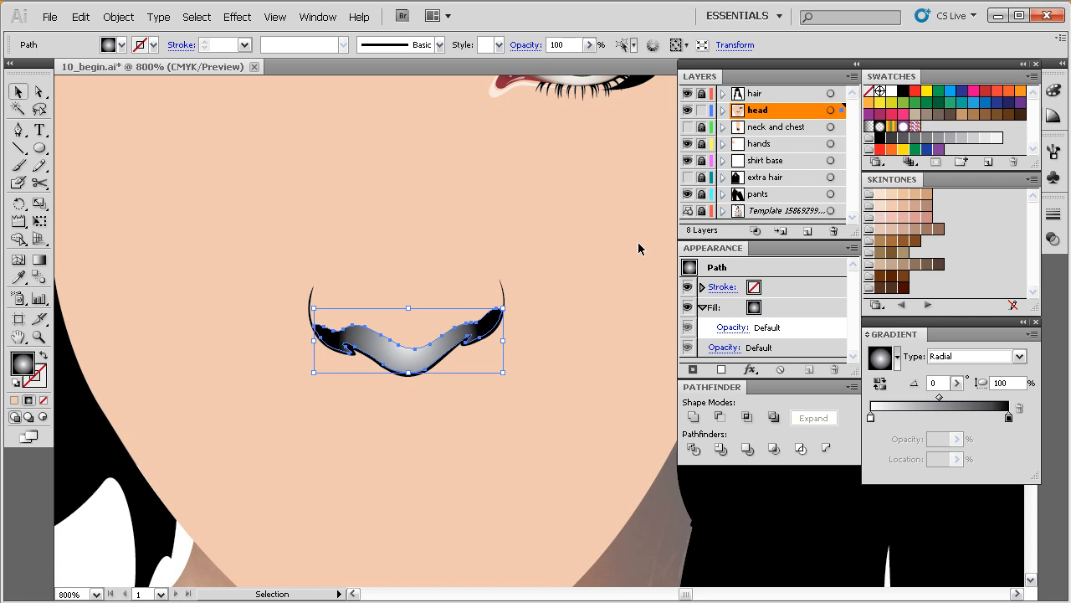
{"action": "left_click_drag", "start_coordinate": [892, 211], "coordinate": [872, 422]}
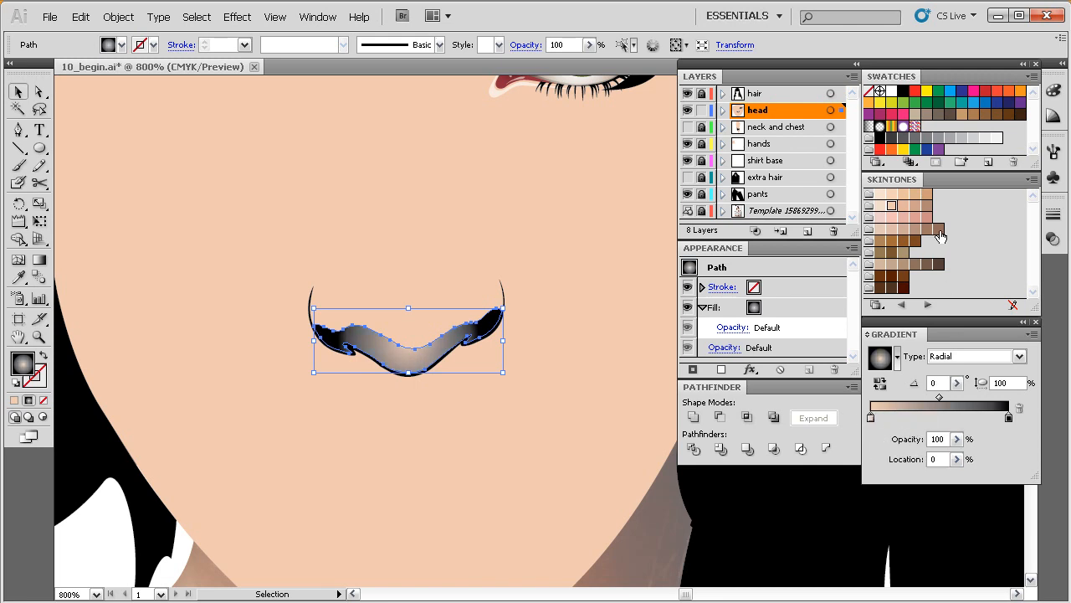
{"action": "left_click_drag", "start_coordinate": [939, 235], "coordinate": [1011, 418]}
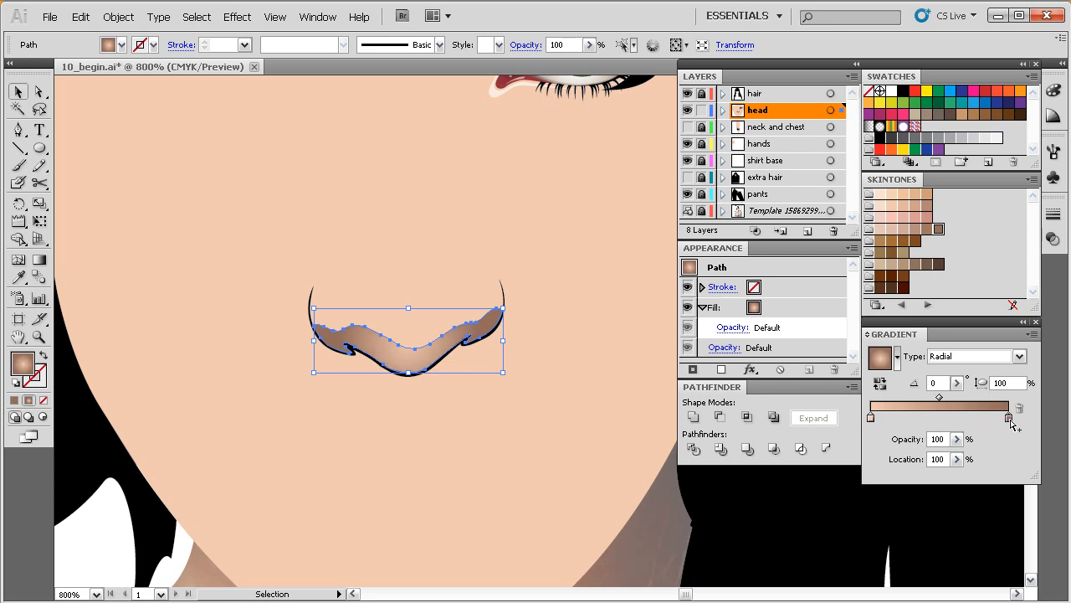
Set the opacity of the gradient's light skin-tone stop to 0% and deselect the shadow shape
{"action": "key", "text": "g"}
{"action": "left_click", "coordinate": [871, 419]}
{"action": "left_click", "coordinate": [957, 439]}
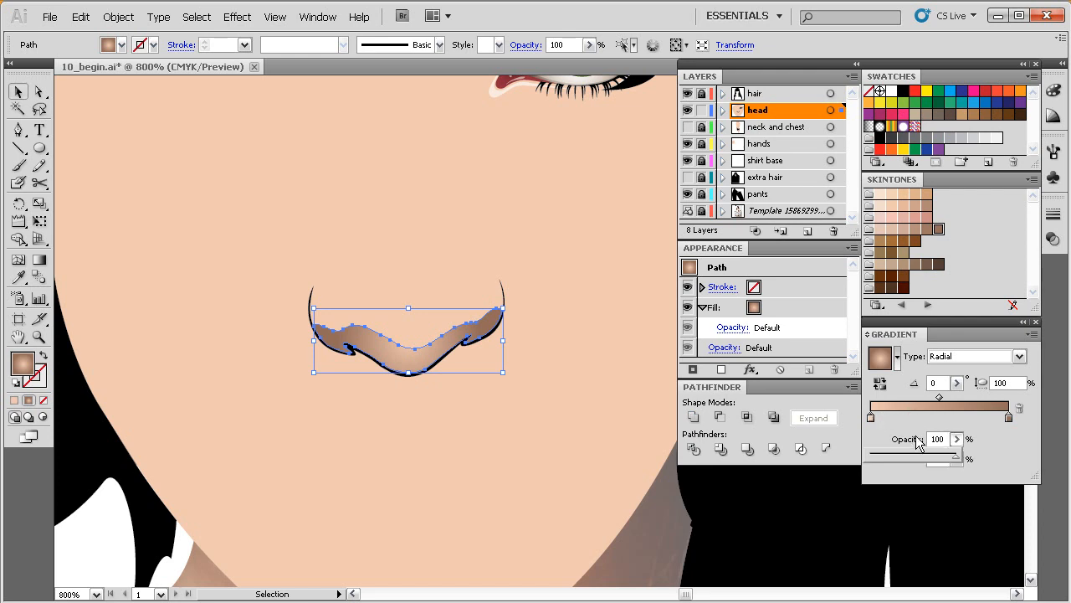
{"action": "left_click_drag", "start_coordinate": [953, 457], "coordinate": [950, 457]}
{"action": "left_click_drag", "start_coordinate": [866, 456], "coordinate": [868, 455]}
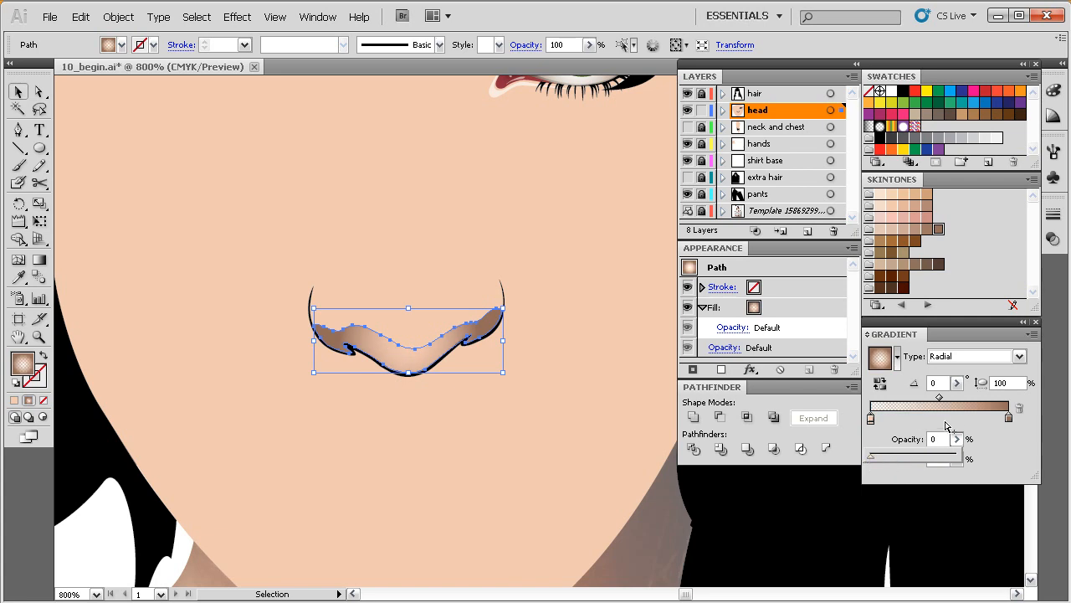
{"action": "left_click", "coordinate": [446, 328]}
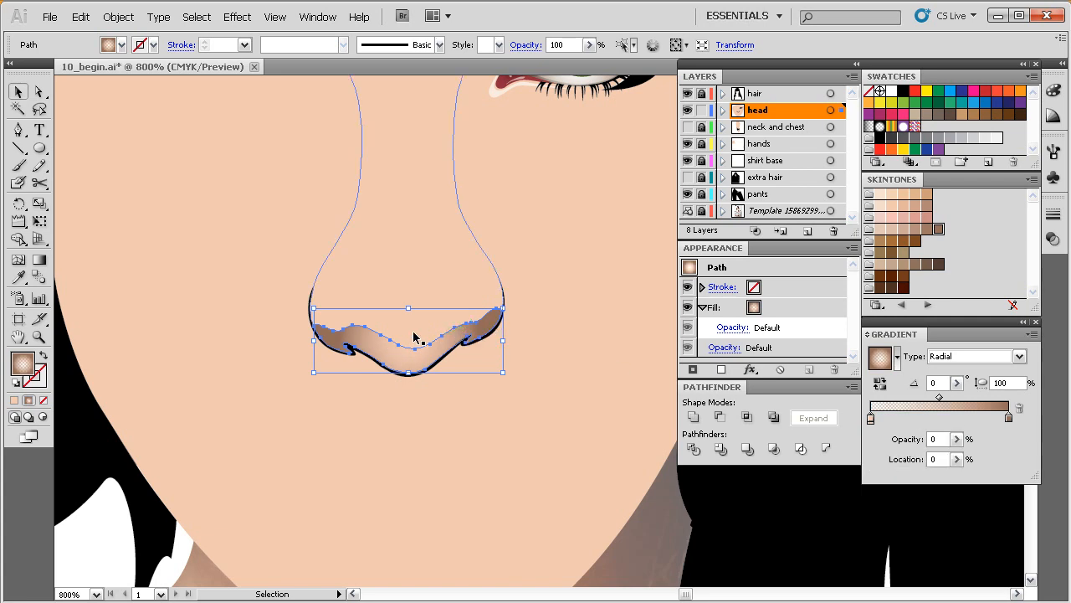
{"action": "left_click", "coordinate": [423, 385]}
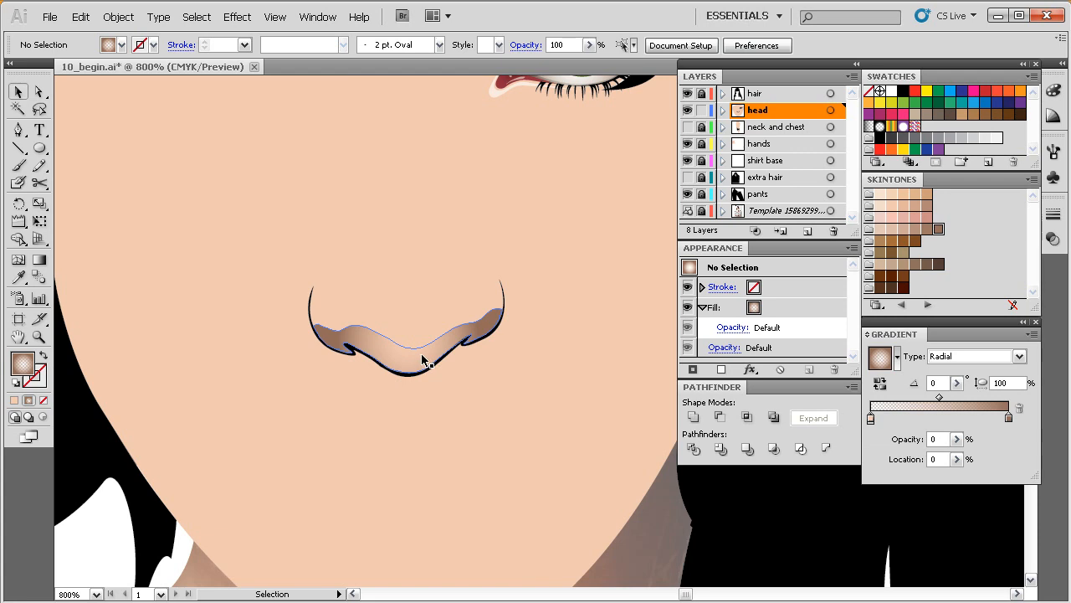
With the Gradient tool, enlarge the shadow's radial gradient beyond the nose wings and move its center up above the shadow shape
{"action": "left_click", "coordinate": [421, 359]}
{"action": "key", "text": "g"}
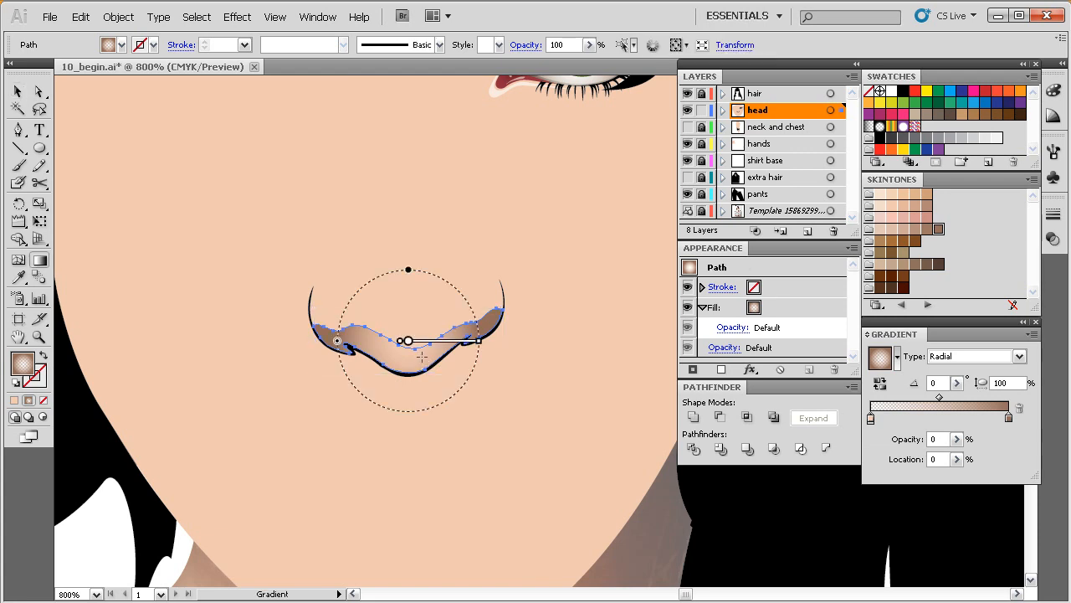
{"action": "mouse_move", "coordinate": [457, 351]}
{"action": "left_mouse_down"}
{"action": "mouse_move", "coordinate": [437, 371]}
{"action": "mouse_move", "coordinate": [511, 368]}
{"action": "left_mouse_up"}
{"action": "left_click_drag", "start_coordinate": [387, 368], "coordinate": [388, 332]}
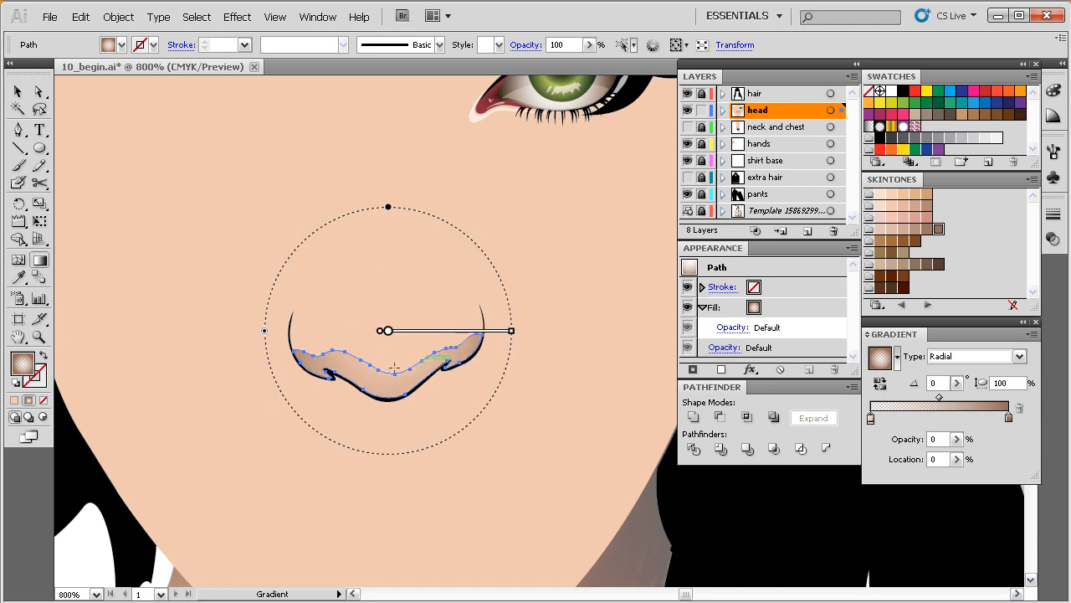
Flatten the nose shadow's radial gradient to a 79.9% aspect ratio, nudge its center slightly down, and deselect the shape
{"action": "left_click_drag", "start_coordinate": [387, 208], "coordinate": [387, 232]}
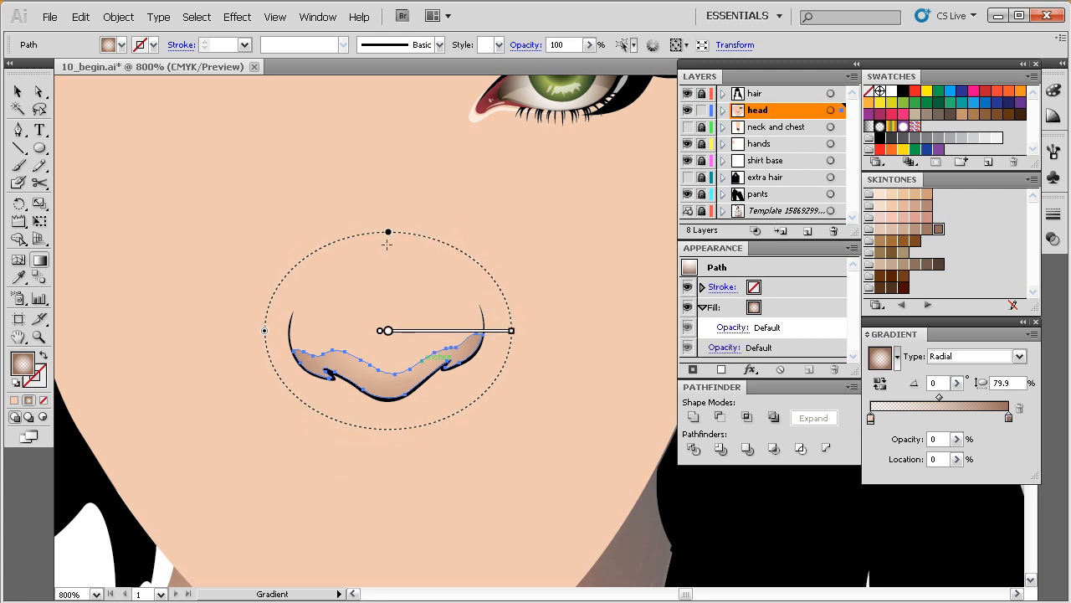
{"action": "left_click_drag", "start_coordinate": [387, 331], "coordinate": [383, 333]}
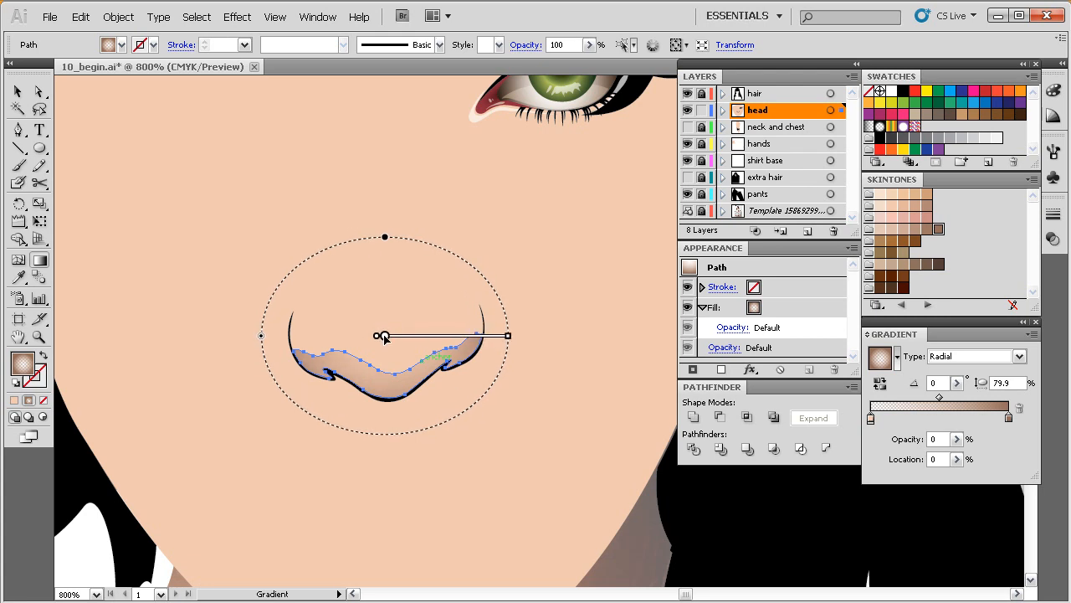
{"action": "key", "text": "ctrl+shift+a"}
{"action": "key", "text": "ctrl+minus"}
{"action": "key", "text": "ctrl+minus"}
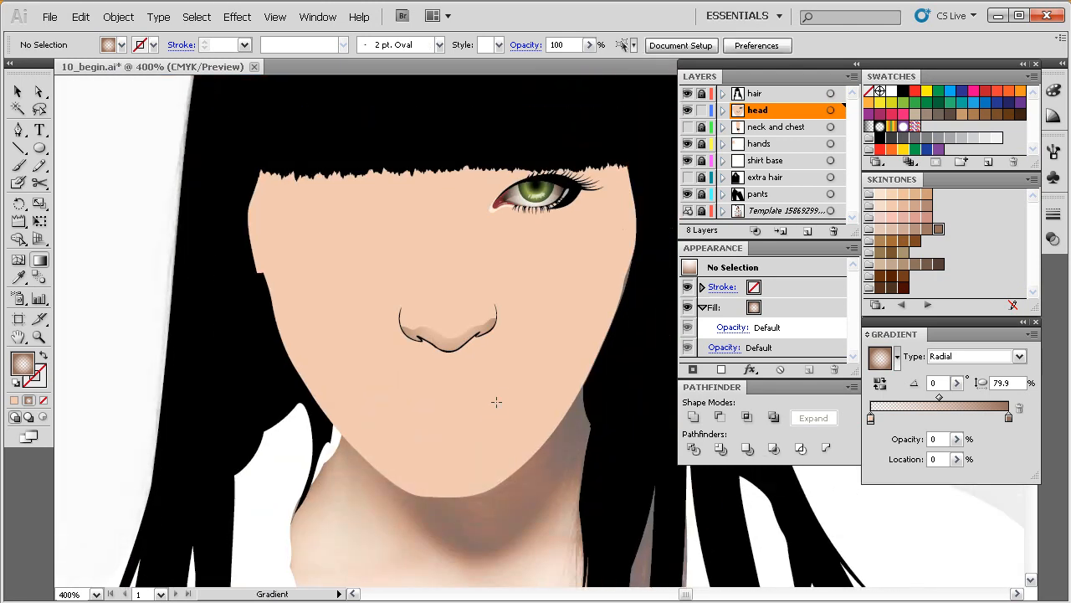
{"action": "left_click_drag", "start_coordinate": [496, 384], "coordinate": [489, 394]}
Switch the outer brown stop of the nose shadow's gradient to HSB, shift it to a redder brown, and deselect the shape
{"action": "key", "text": "v"}
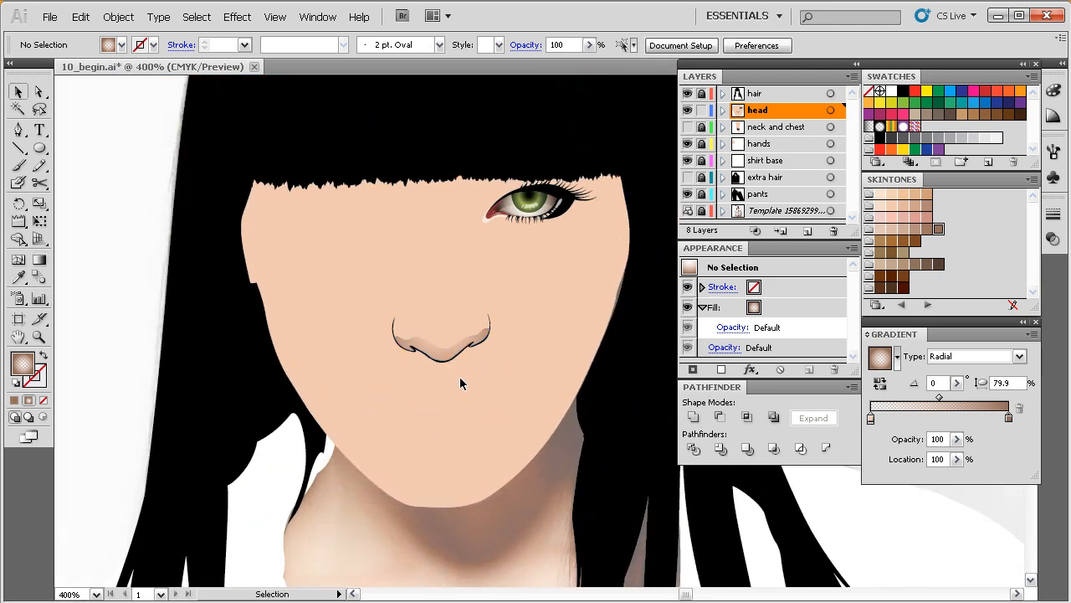
{"action": "left_click", "coordinate": [448, 355]}
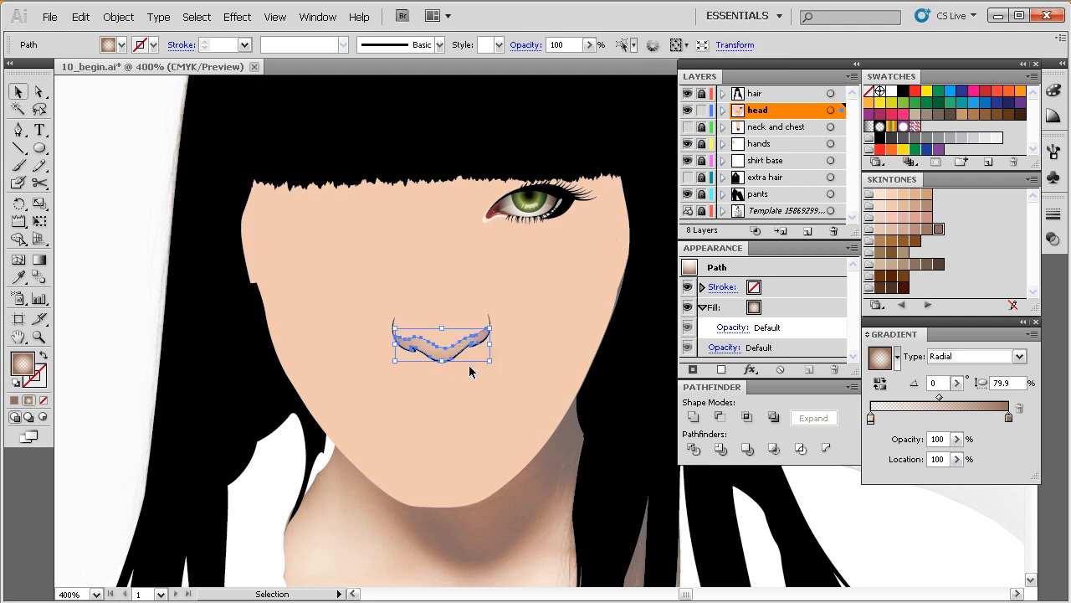
{"action": "double_click", "coordinate": [1009, 419]}
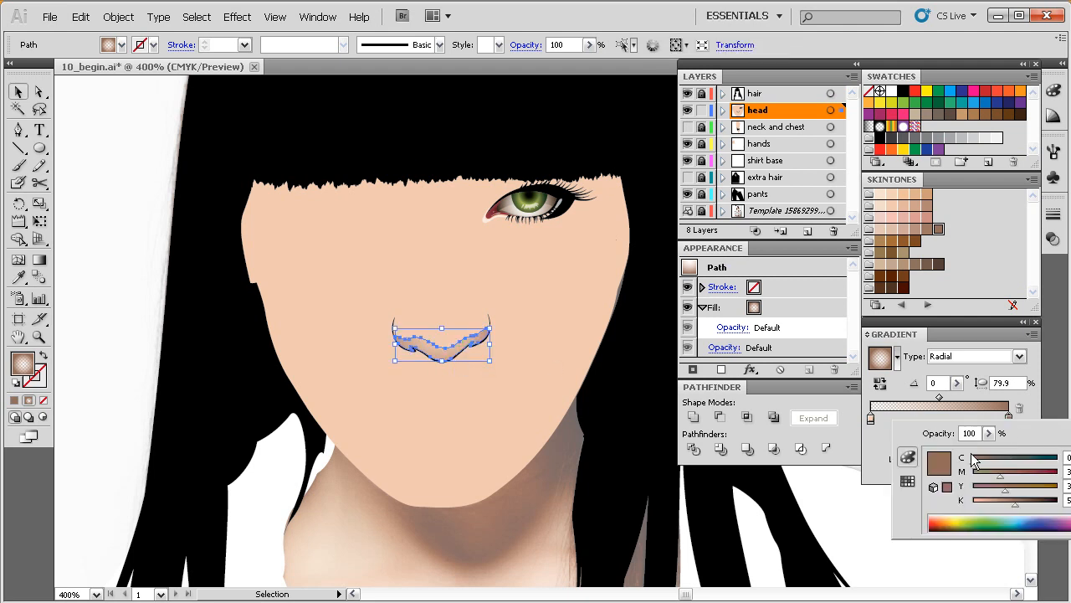
{"action": "left_click", "coordinate": [975, 525], "text": "shift"}
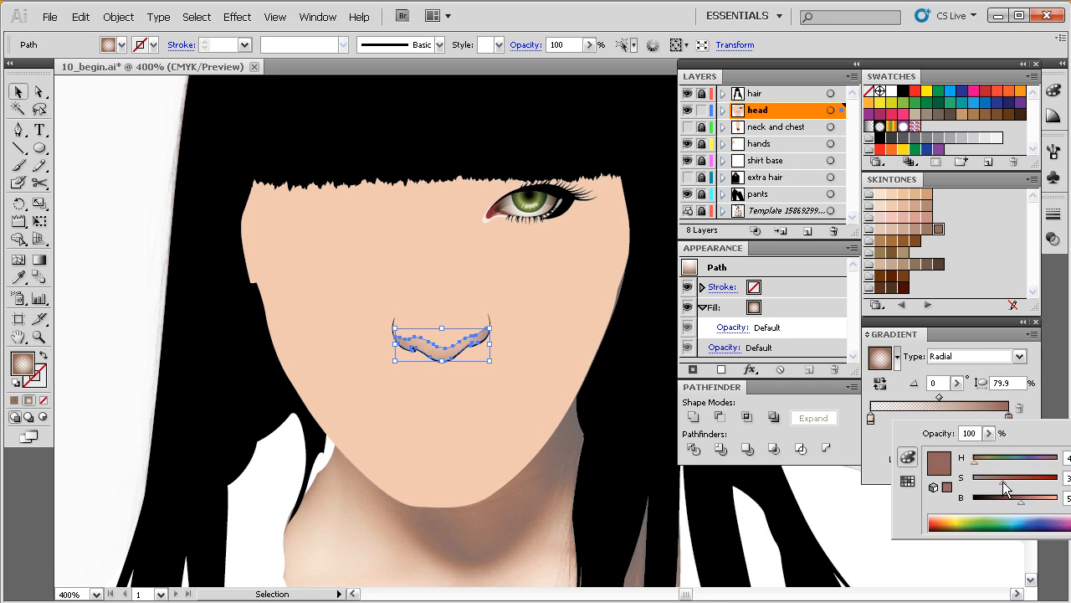
{"action": "left_click", "coordinate": [516, 386]}
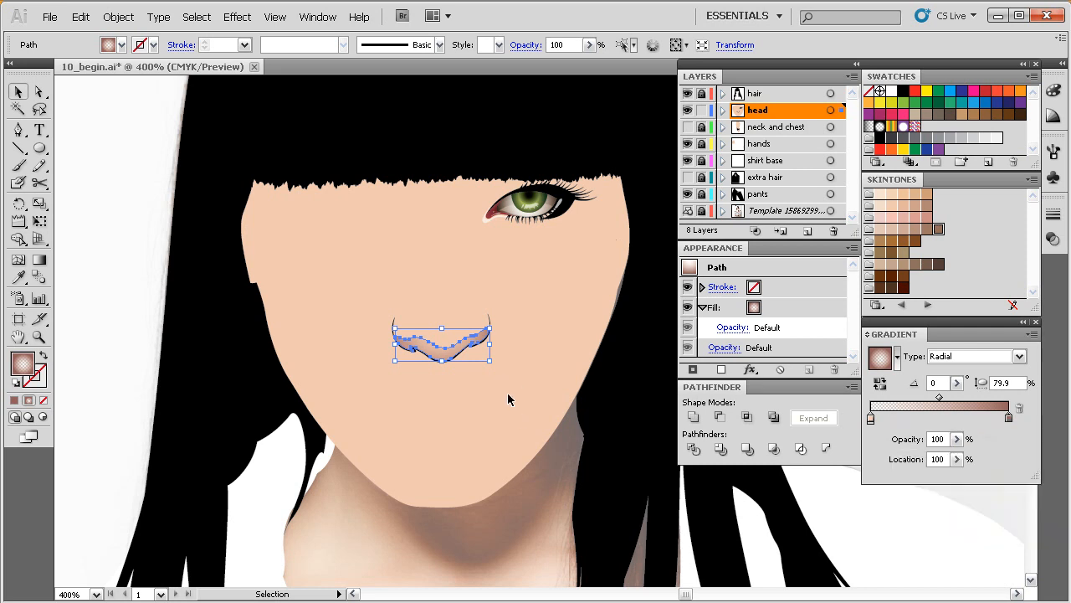
{"action": "left_click", "coordinate": [507, 395]}
Widen the nose shadow's radial gradient further, flatten it to a 65.28% aspect ratio, and deselect the shape
{"action": "left_click_drag", "start_coordinate": [511, 396], "coordinate": [507, 411]}
{"action": "left_click", "coordinate": [506, 407], "text": "ctrl+alt"}
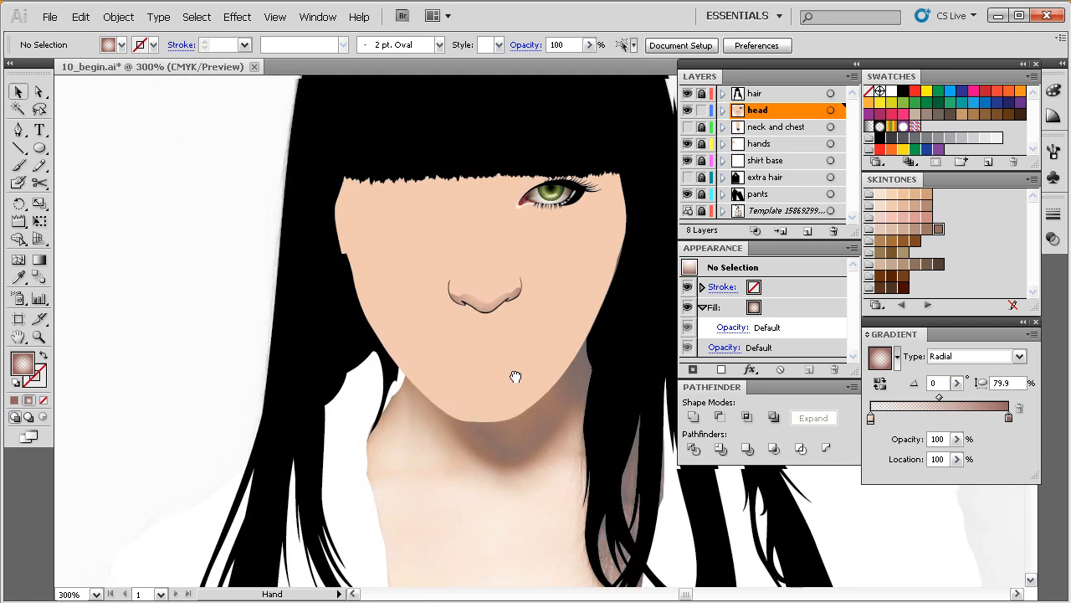
{"action": "left_click_drag", "start_coordinate": [614, 211], "coordinate": [393, 450]}
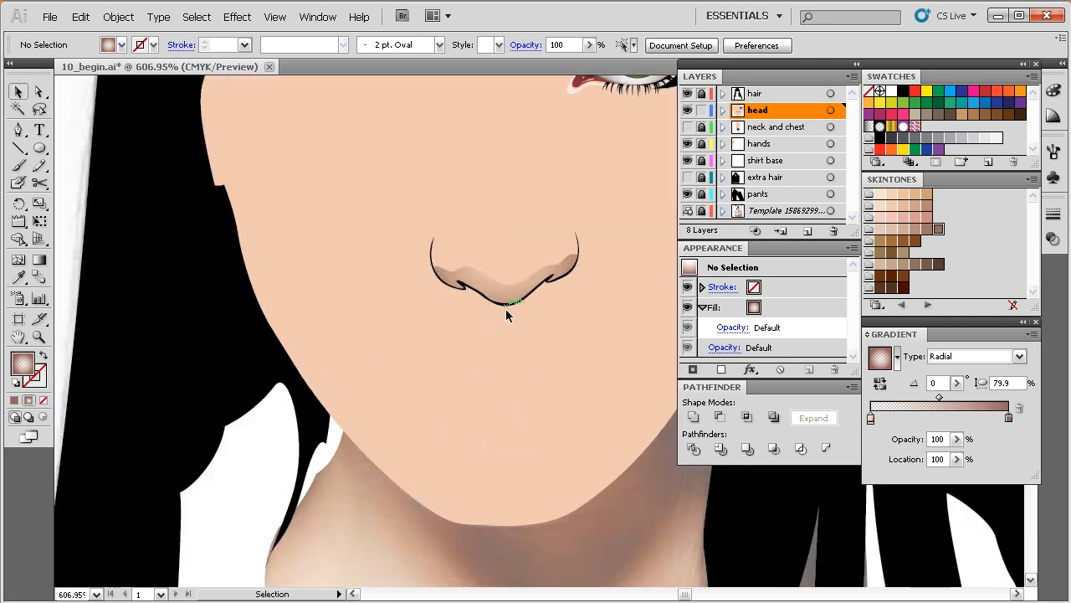
{"action": "left_click", "coordinate": [510, 293]}
{"action": "key", "text": "g"}
{"action": "left_click_drag", "start_coordinate": [523, 338], "coordinate": [514, 363]}
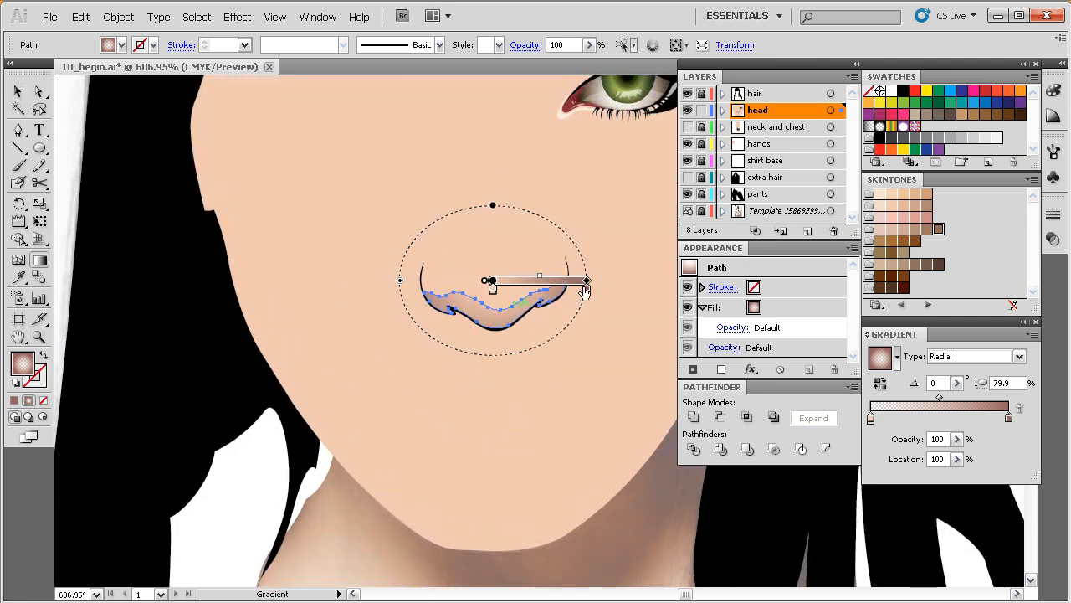
{"action": "left_click_drag", "start_coordinate": [588, 281], "coordinate": [606, 283]}
{"action": "left_click_drag", "start_coordinate": [494, 281], "coordinate": [495, 283]}
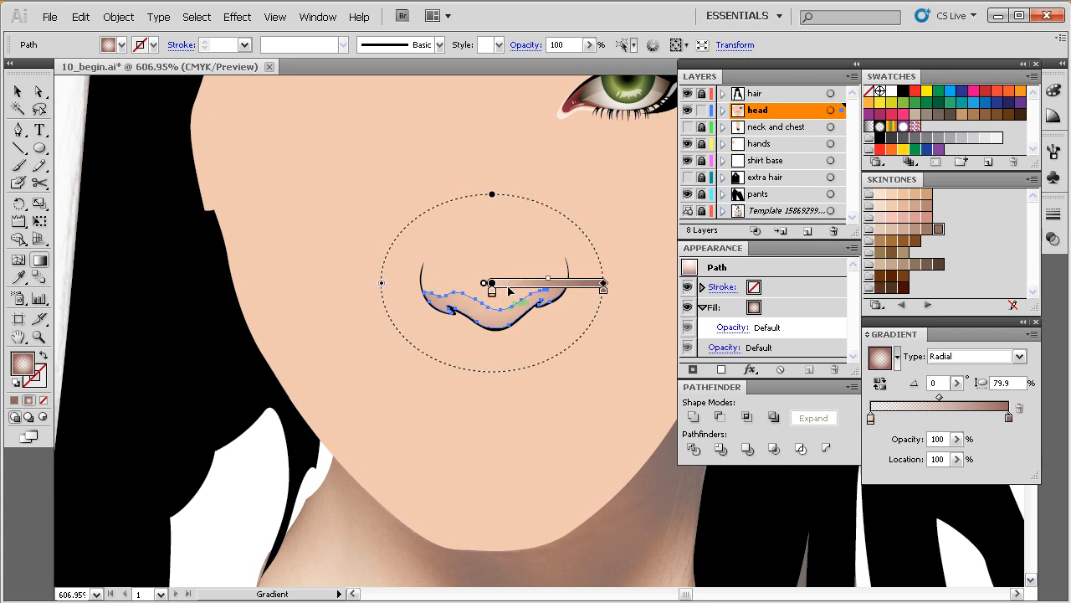
{"action": "left_click_drag", "start_coordinate": [493, 198], "coordinate": [494, 210]}
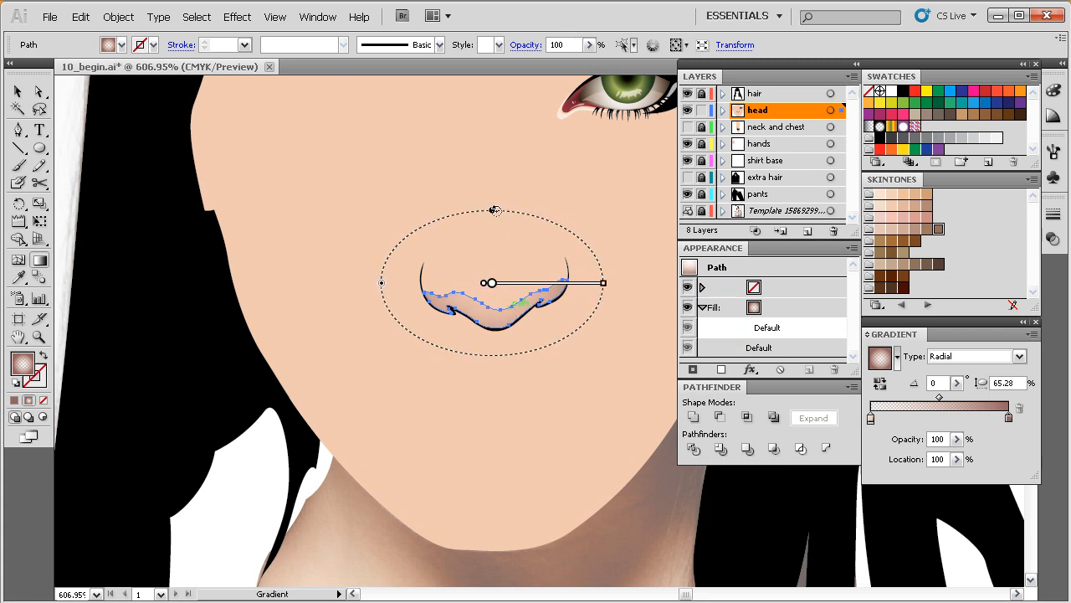
{"action": "key", "text": "ctrl+shift+a"}
{"action": "left_click_drag", "start_coordinate": [566, 344], "coordinate": [512, 383]}
{"action": "left_click", "coordinate": [558, 358], "text": "ctrl+alt"}
{"action": "left_click", "coordinate": [560, 357], "text": "ctrl+alt"}
{"action": "left_click", "coordinate": [562, 354], "text": "ctrl+alt"}
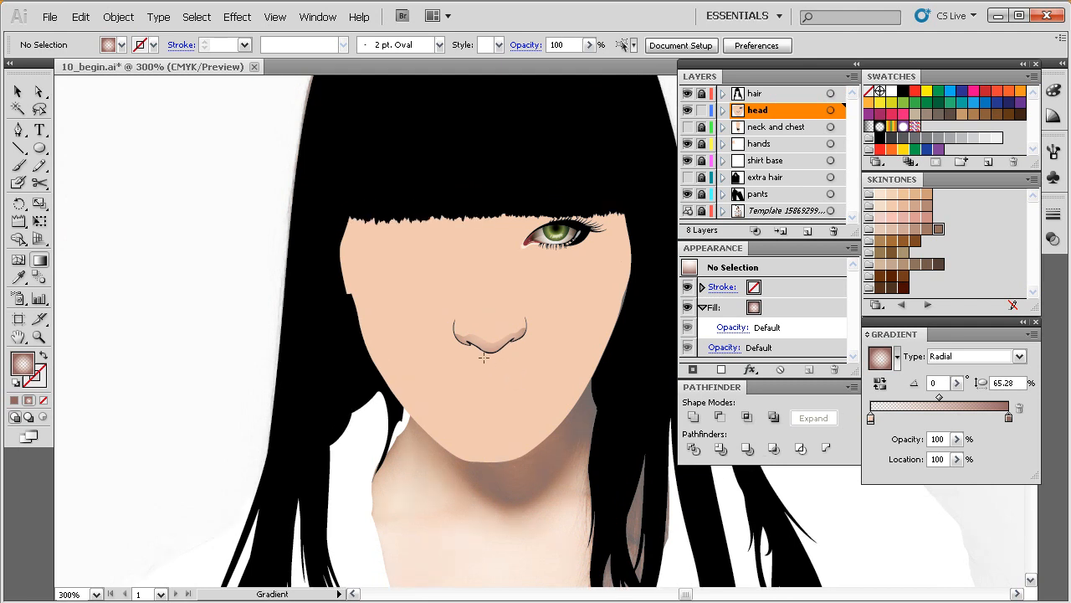
{"action": "key", "text": "v"}
{"action": "left_click_drag", "start_coordinate": [512, 344], "coordinate": [510, 351]}
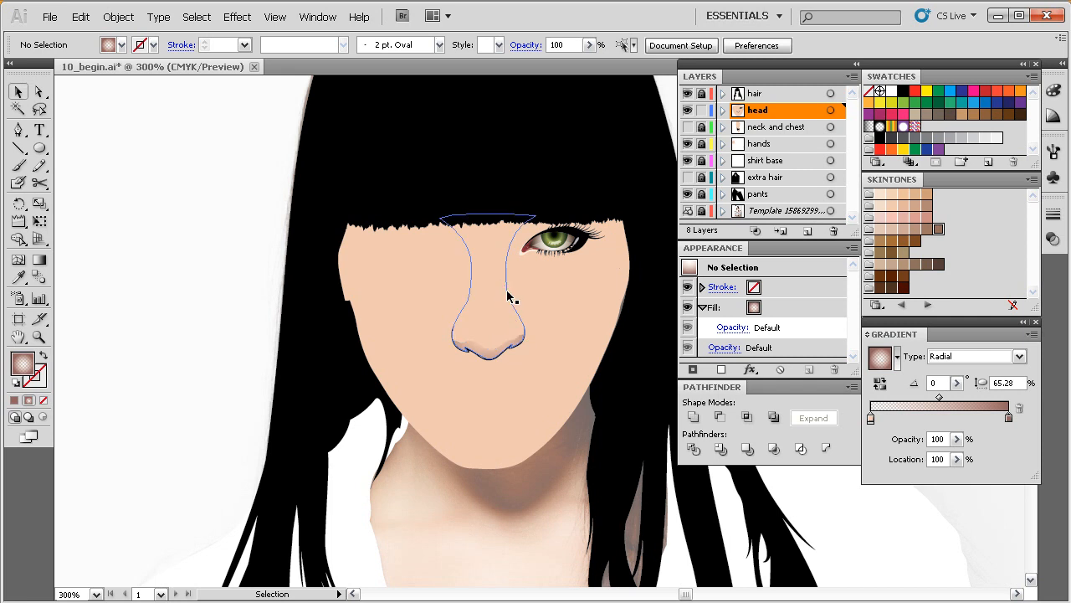
{"action": "left_click_drag", "start_coordinate": [508, 360], "coordinate": [513, 370]}
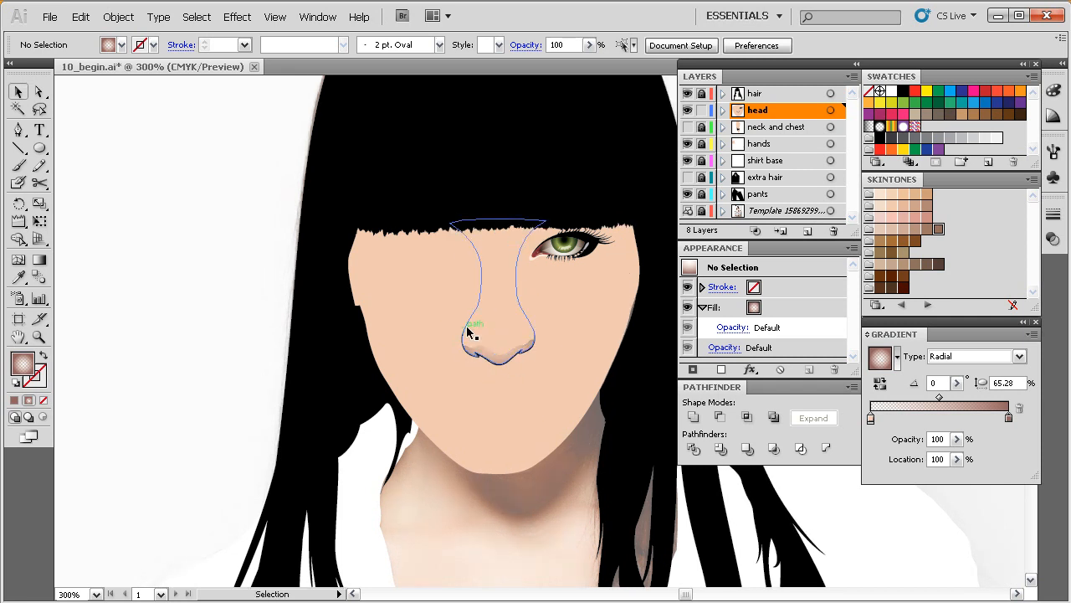